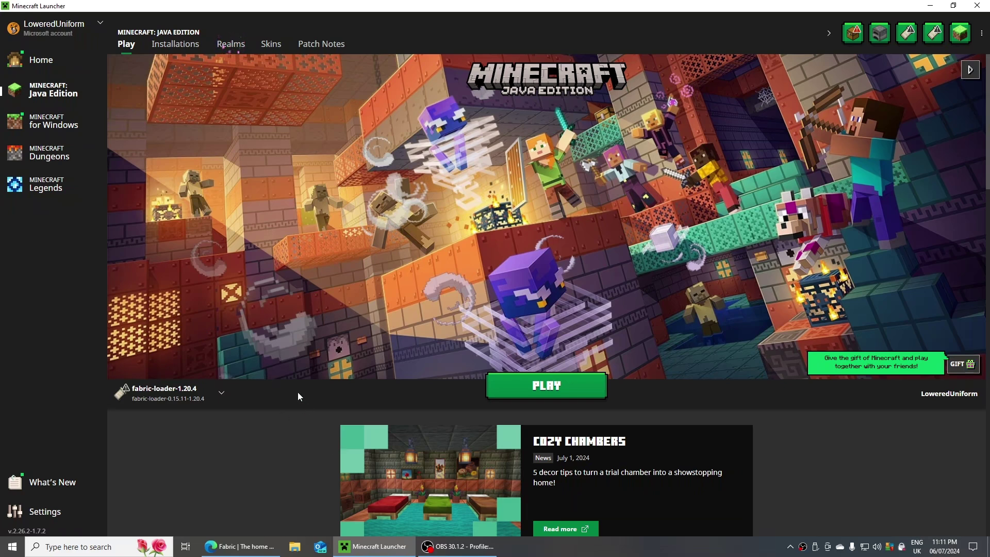
Save the Windows Fabric installer from fabricmc.net to Downloads as fabric-installer-1.0.1 (1).exe.
left_click(256, 548)
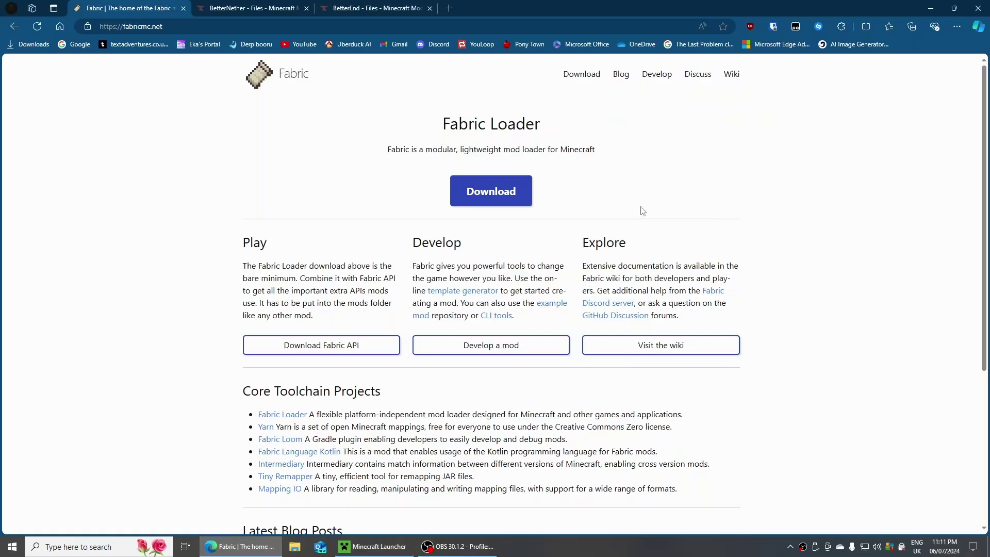
left_click_drag(441, 135, 558, 124)
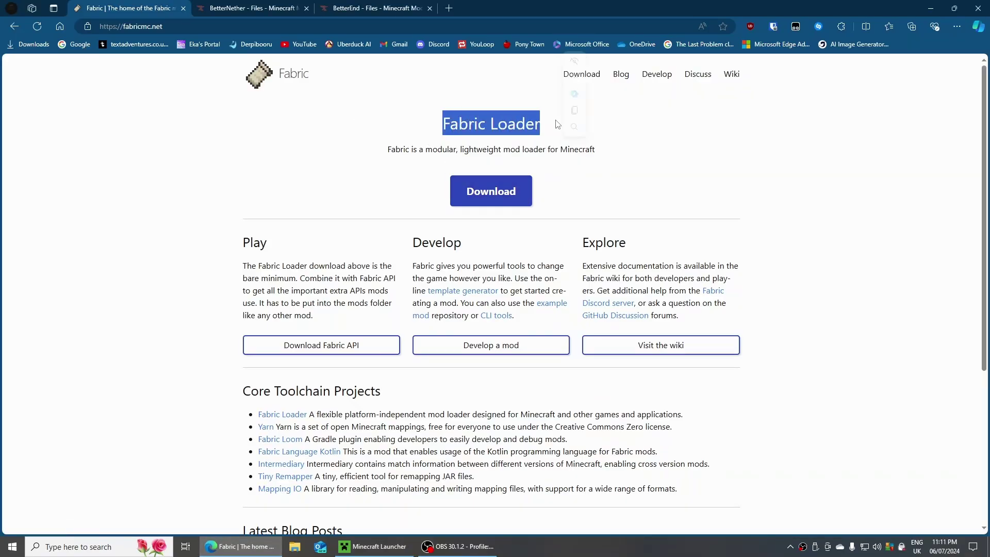
left_click(572, 93)
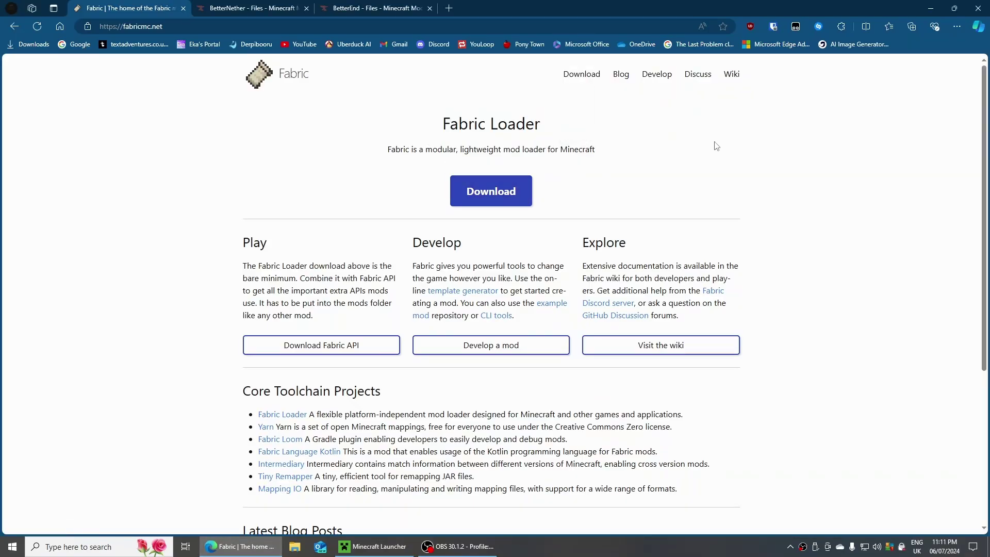
left_click(505, 192)
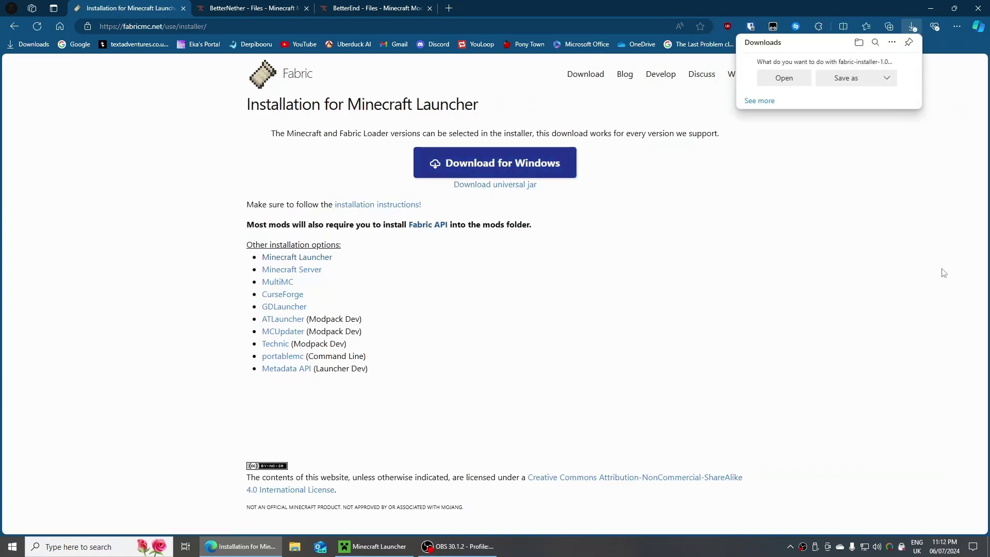
left_click(839, 83)
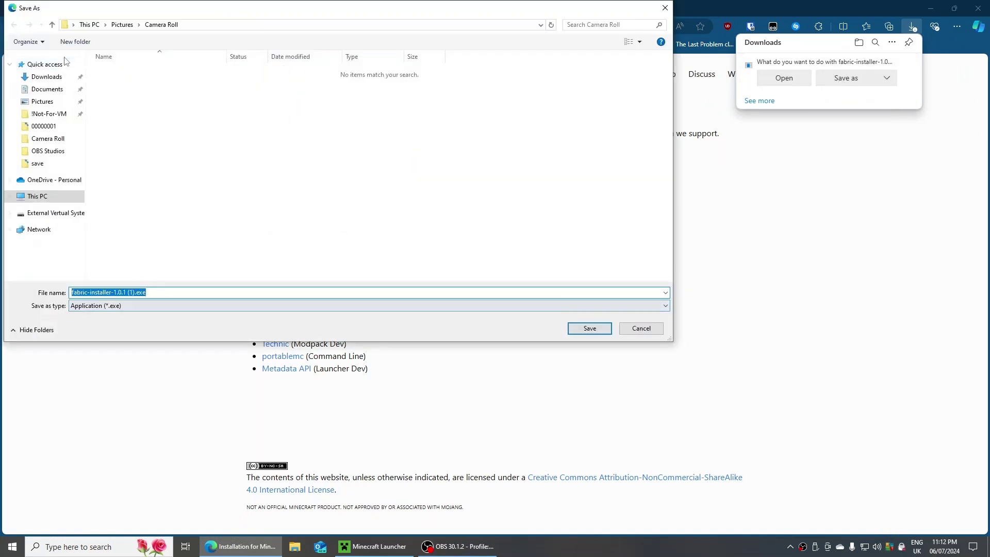
left_click(39, 78)
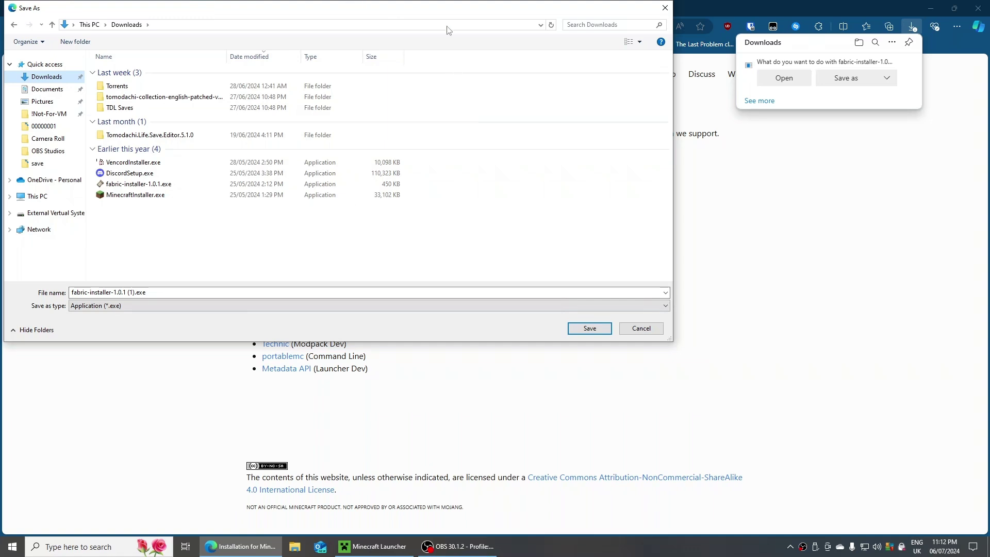
left_click(591, 329)
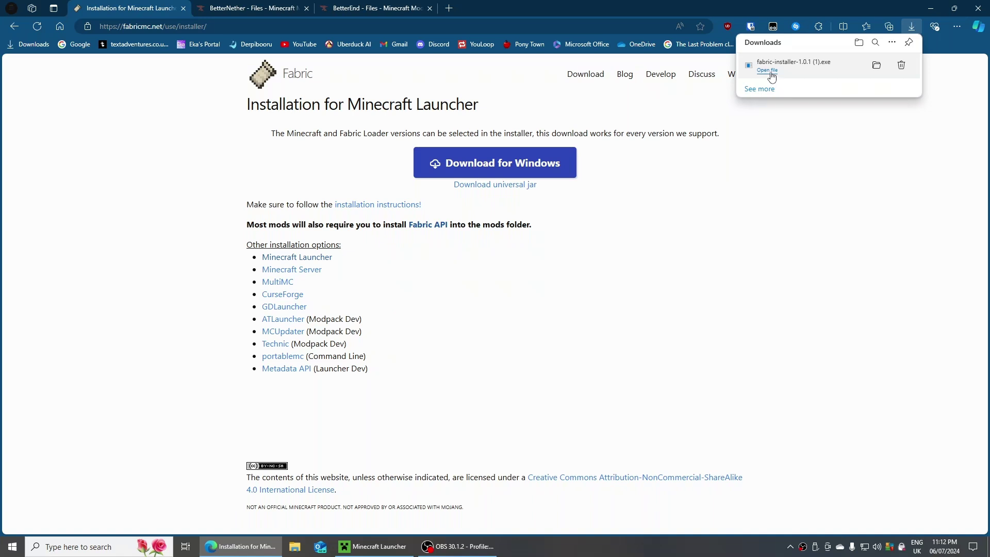
Launch the downloaded Fabric installer and set Minecraft Version to 1.19.2.
left_click(774, 79)
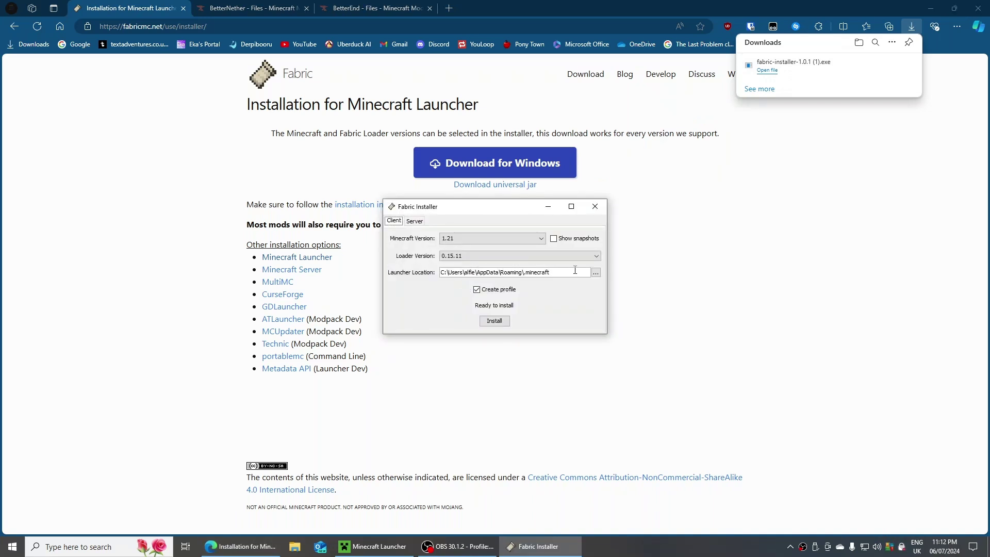
left_click(516, 238)
left_click(782, 310)
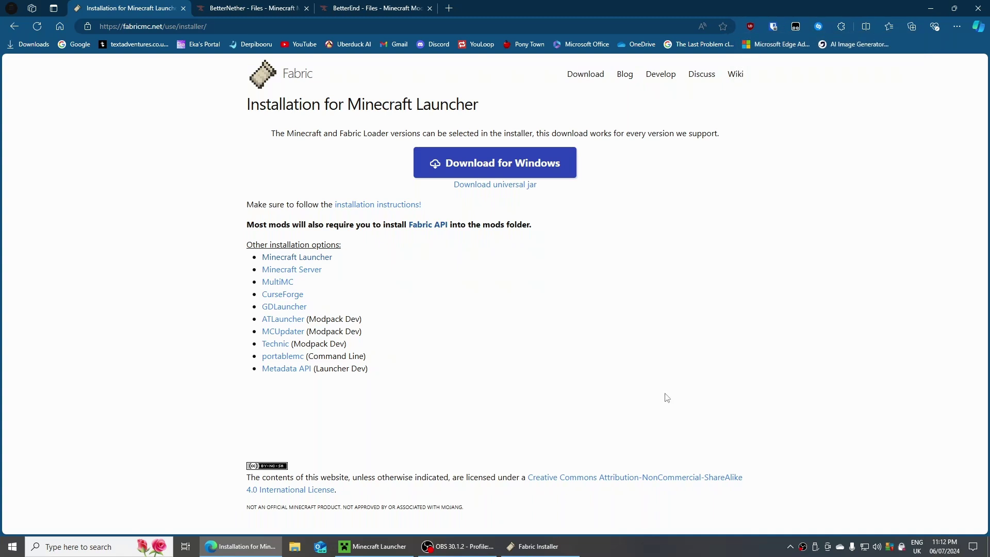
left_click(536, 546)
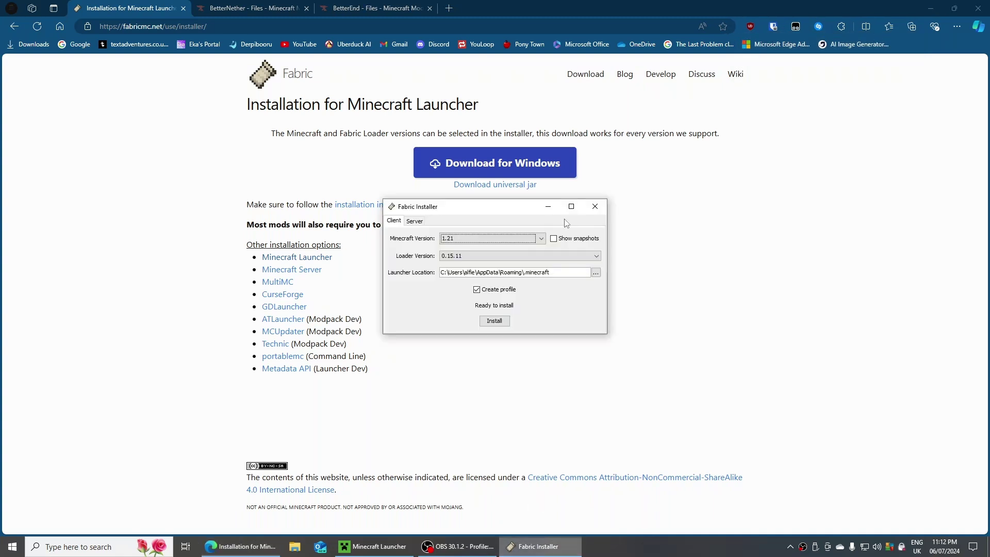
left_click(474, 239)
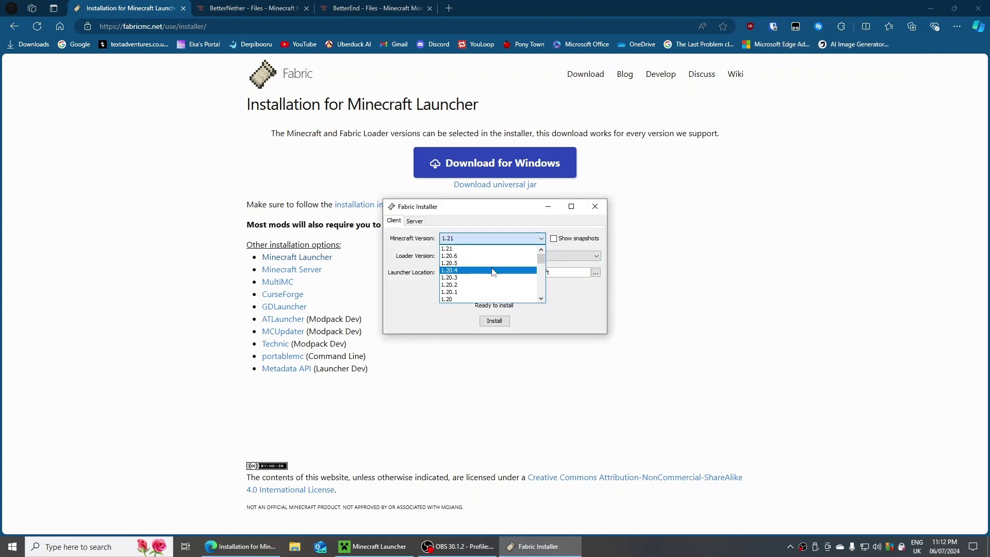
scroll(493, 272, "down", 1)
scroll(493, 272, "down", 1)
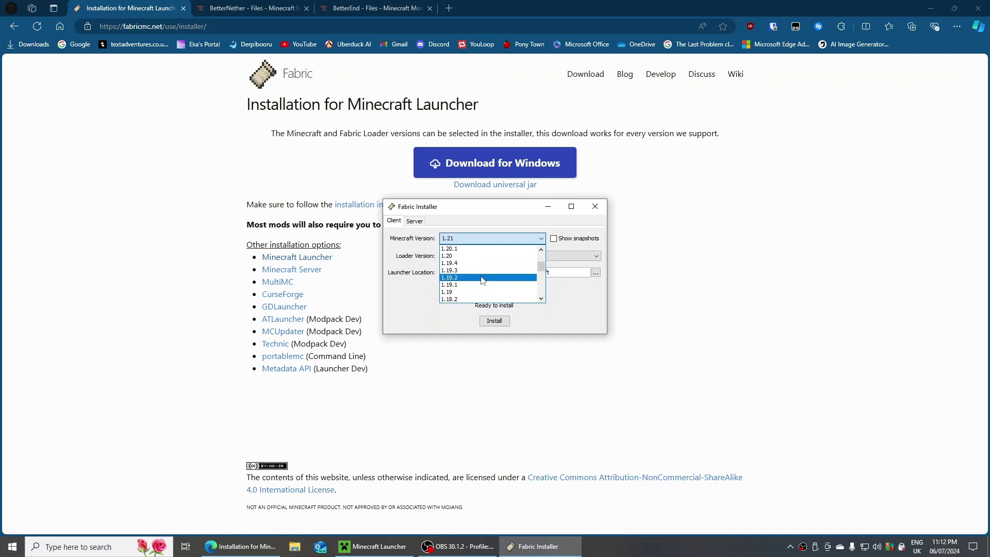
left_click(482, 279)
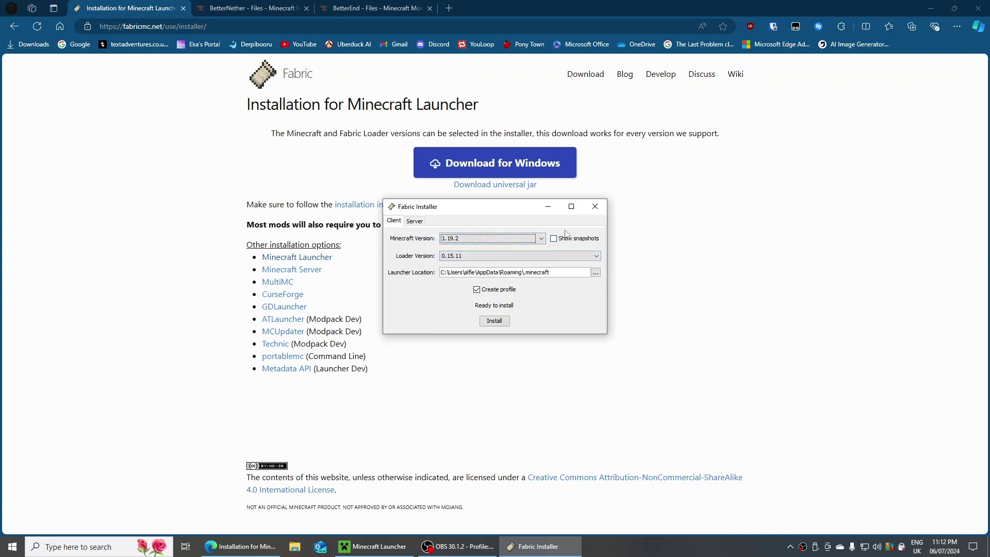
Install Fabric Loader 0.15.11 after closing the Minecraft Launcher, then close the installer.
left_click(500, 320)
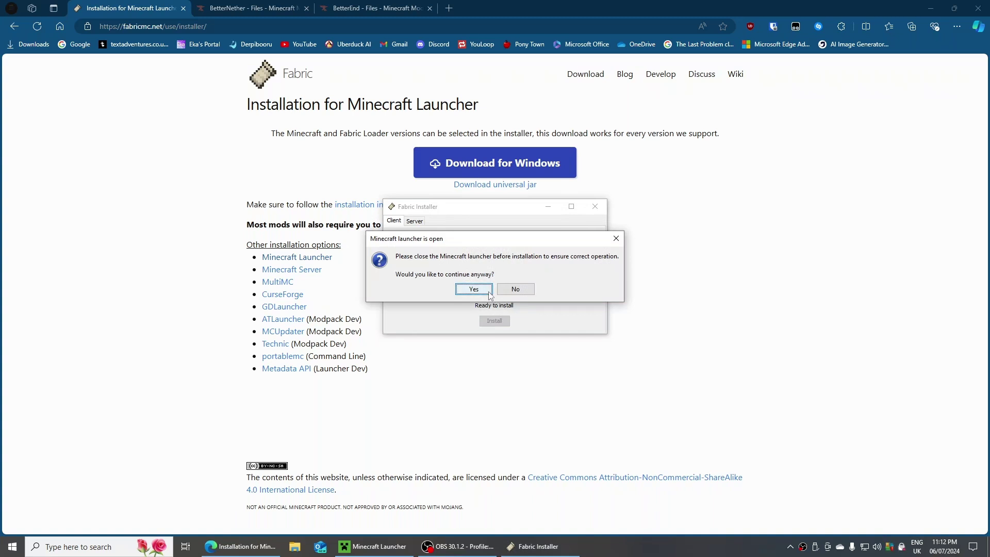
left_click(368, 547)
left_click(977, 6)
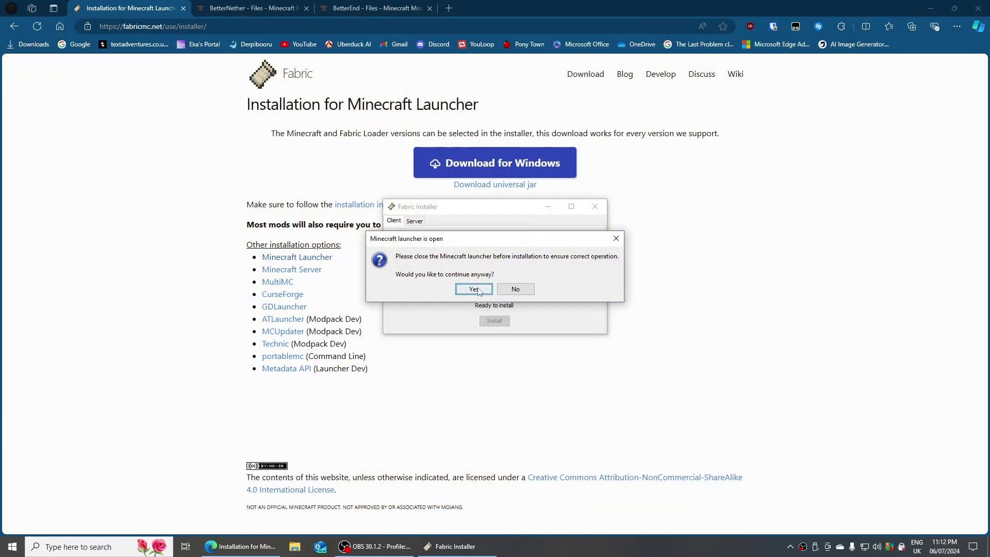
left_click(473, 289)
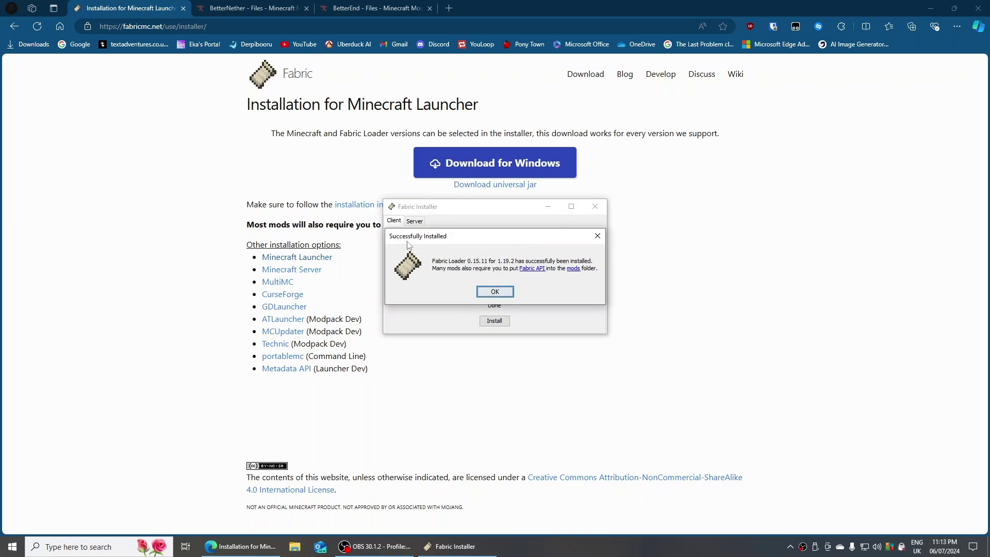
left_click(499, 292)
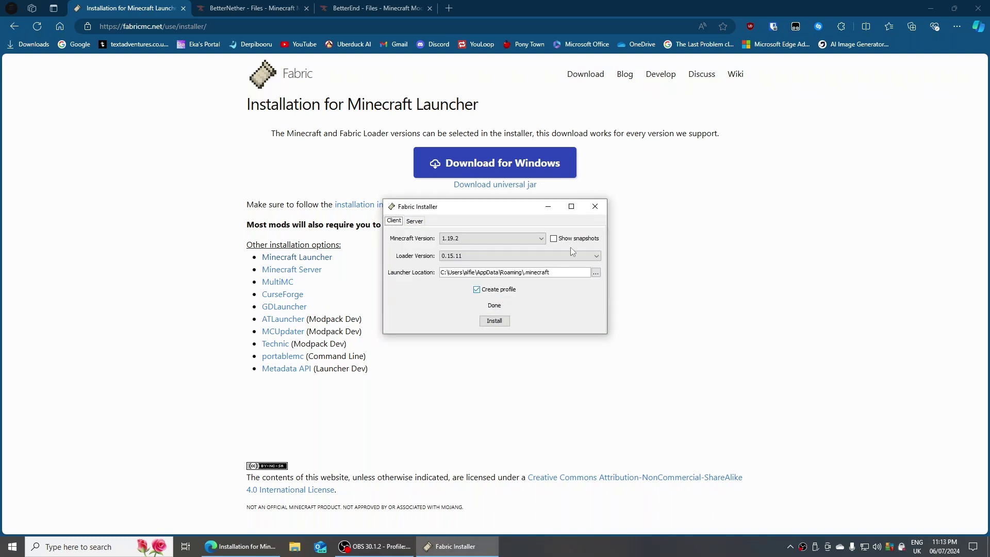
left_click(595, 206)
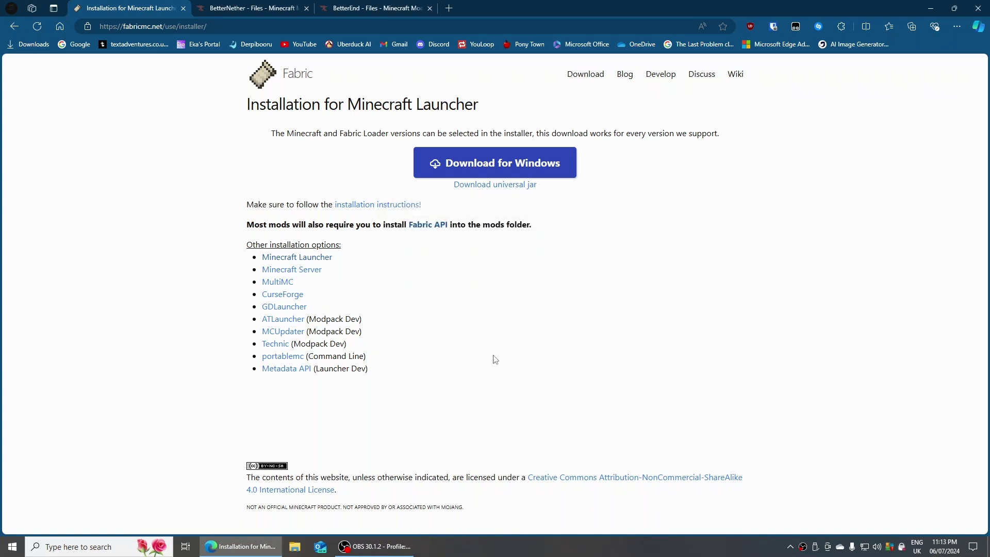
Open File Explorer at %appdata% (the AppData Roaming folder).
left_click(295, 549)
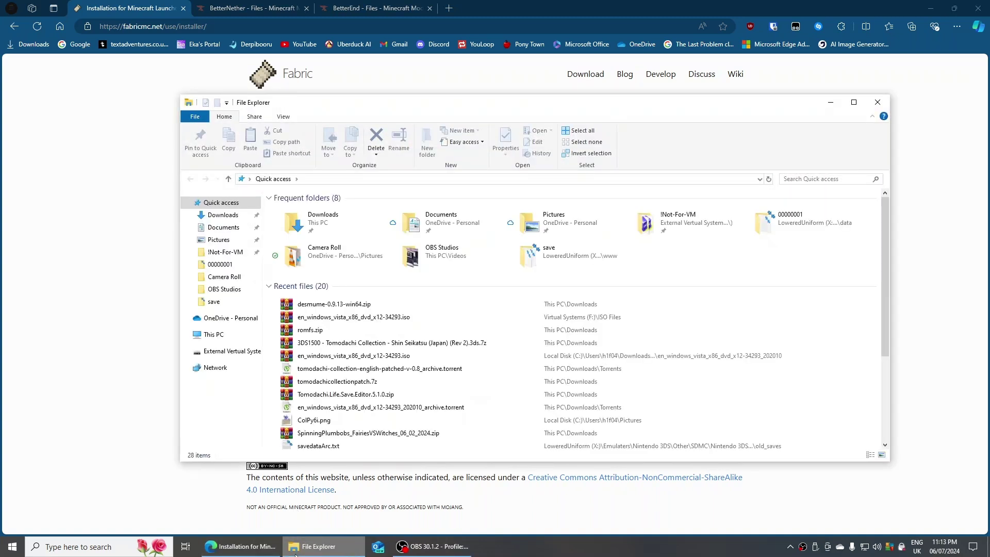
left_click(356, 179)
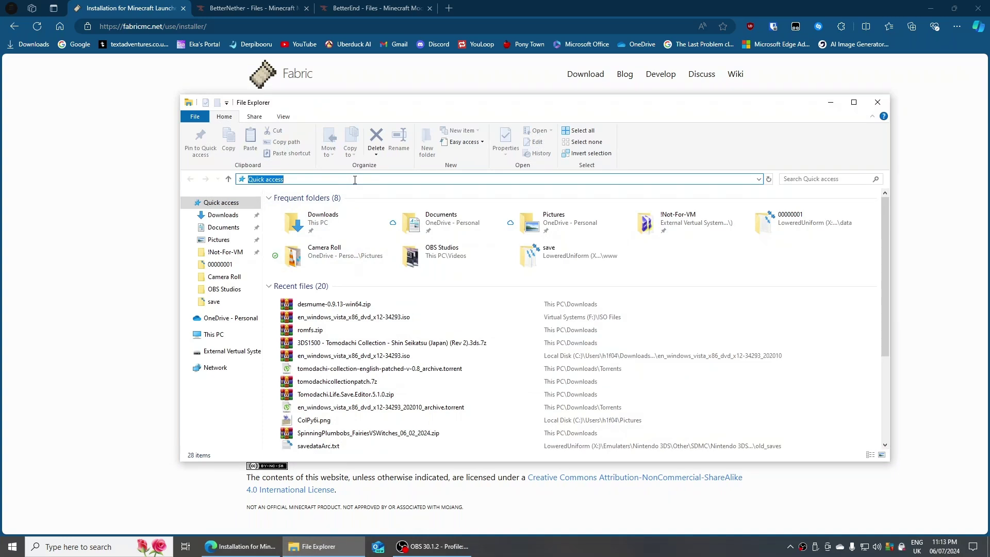
type("%appdata%")
key("Return")
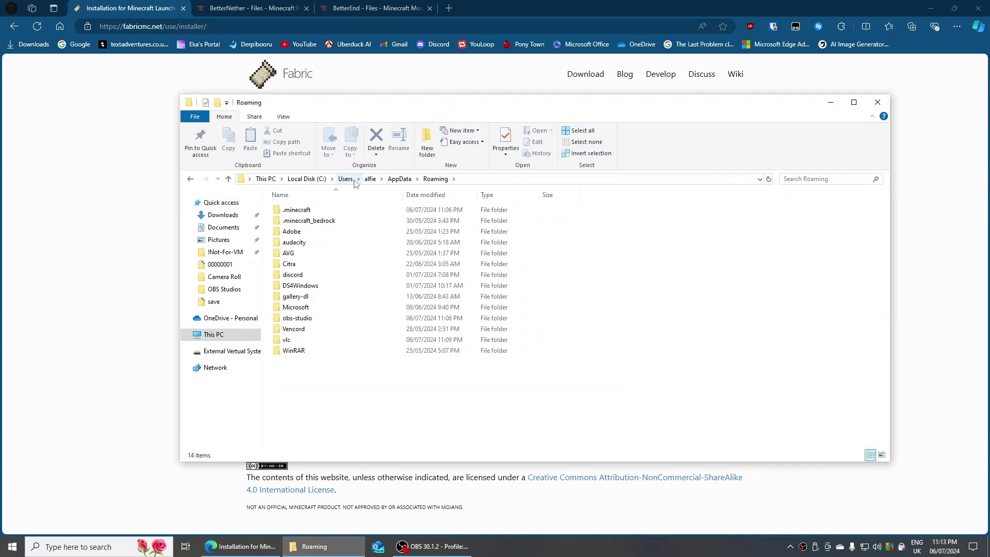
Create a new folder named mod_loader inside .minecraft.
double_click(309, 215)
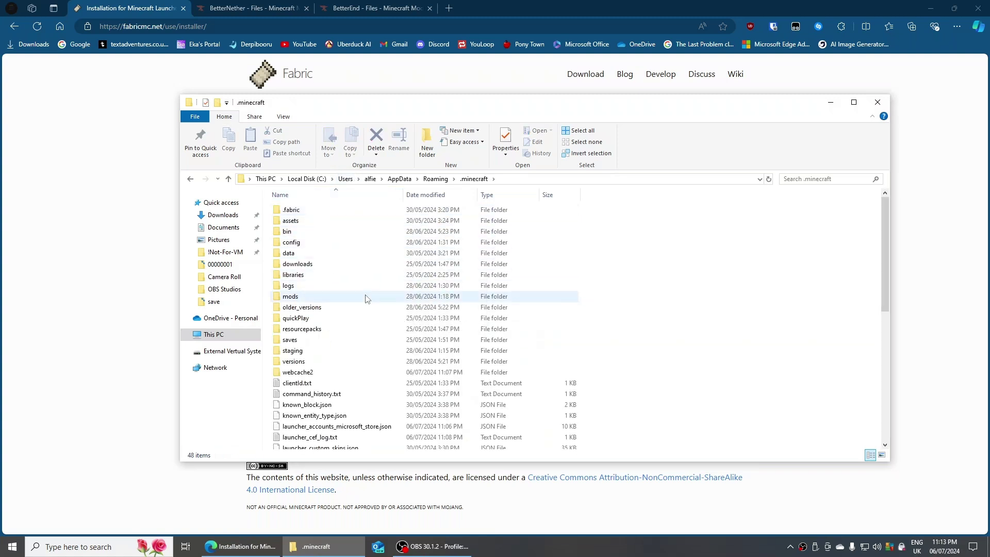
left_click_drag(620, 207, 490, 376)
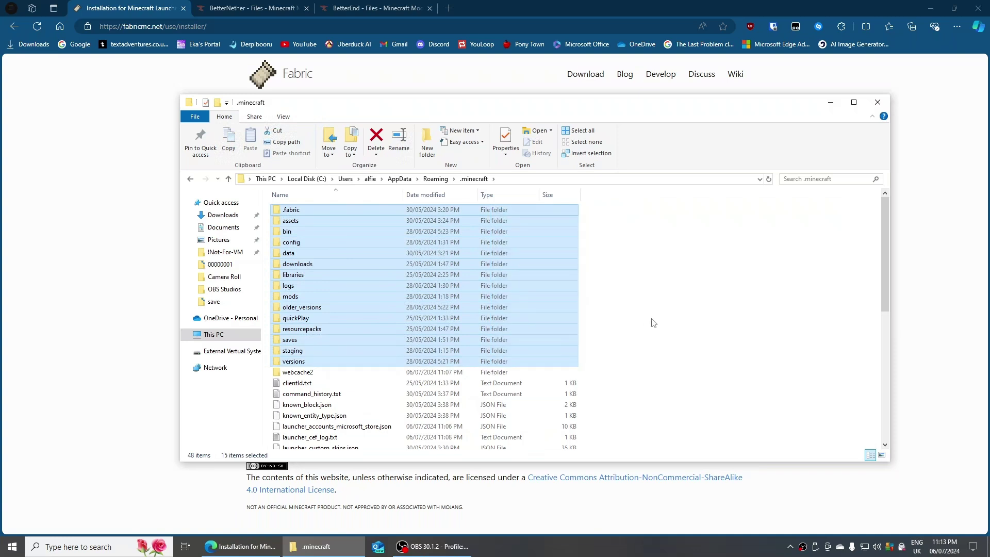
left_click(651, 321)
left_click(428, 140)
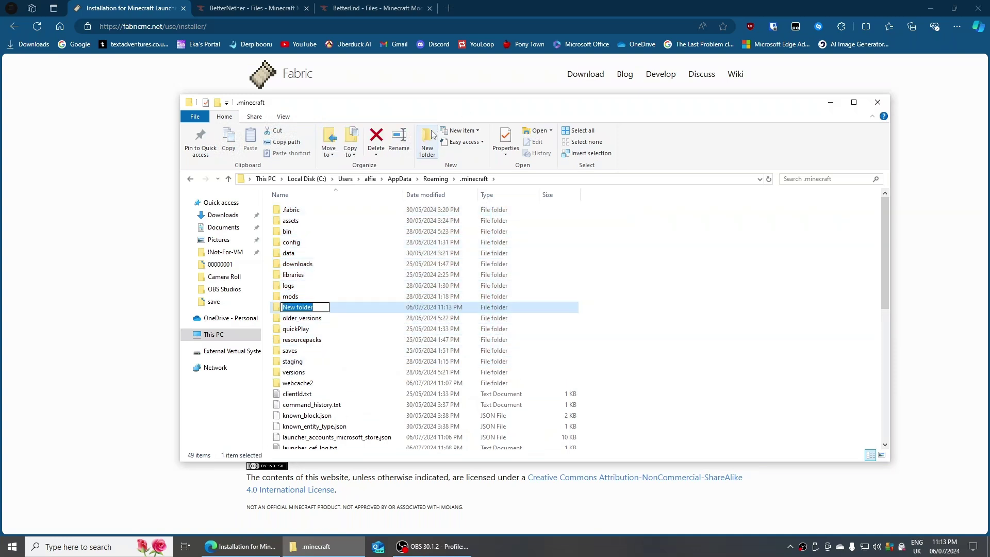
type("mod_loade")
key("Return")
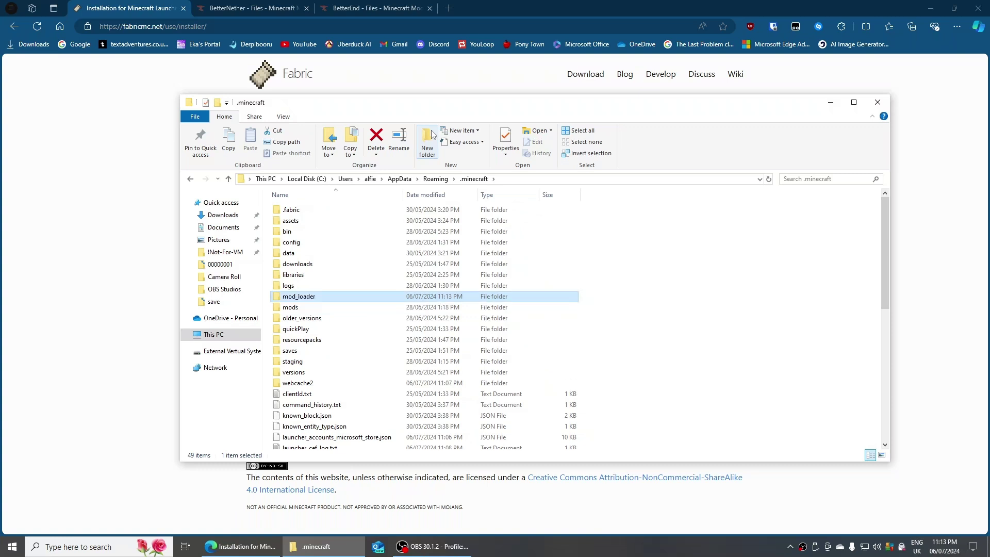
Create a Fabric folder in mod_loader and a 1.19.2 folder inside Fabric.
double_click(324, 297)
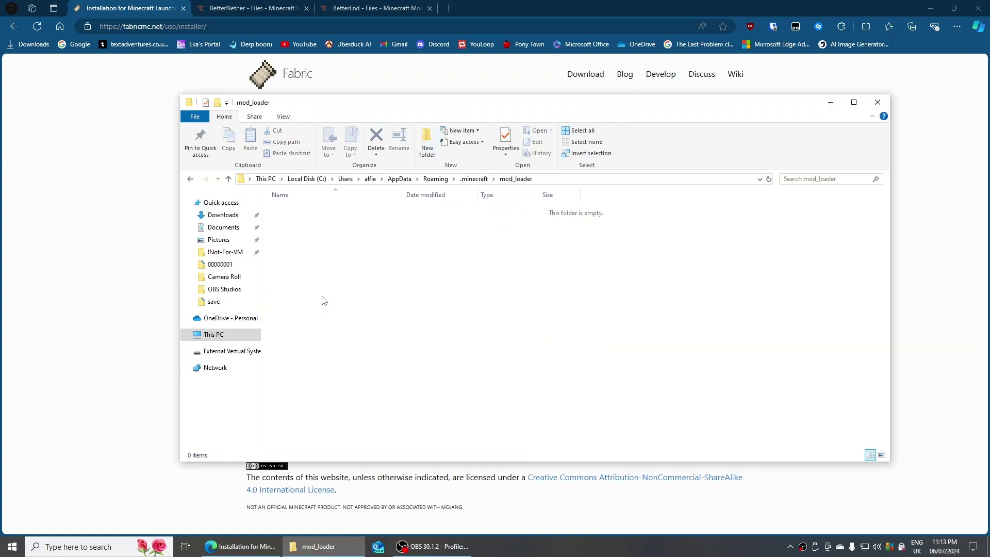
left_click(426, 139)
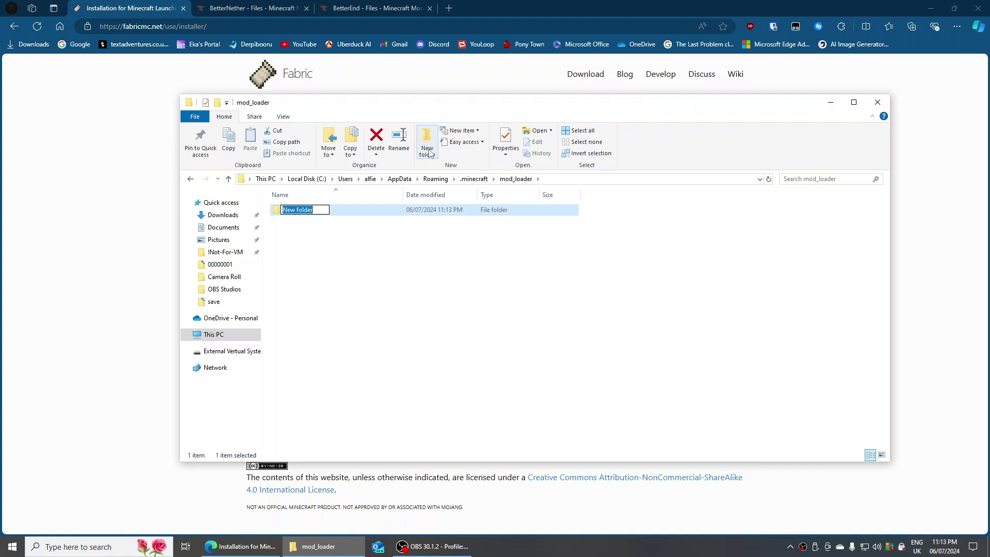
type("Fabric")
key("Return")
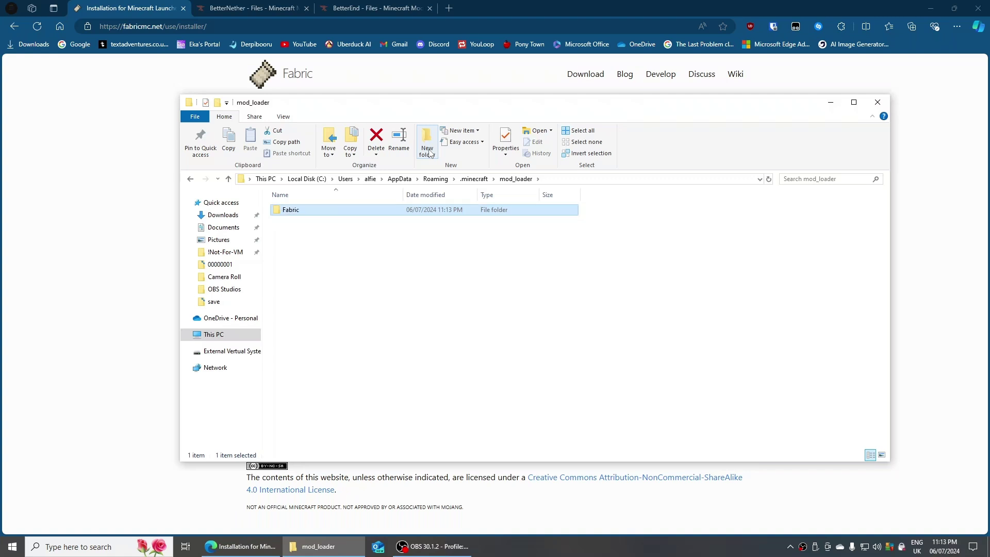
double_click(306, 212)
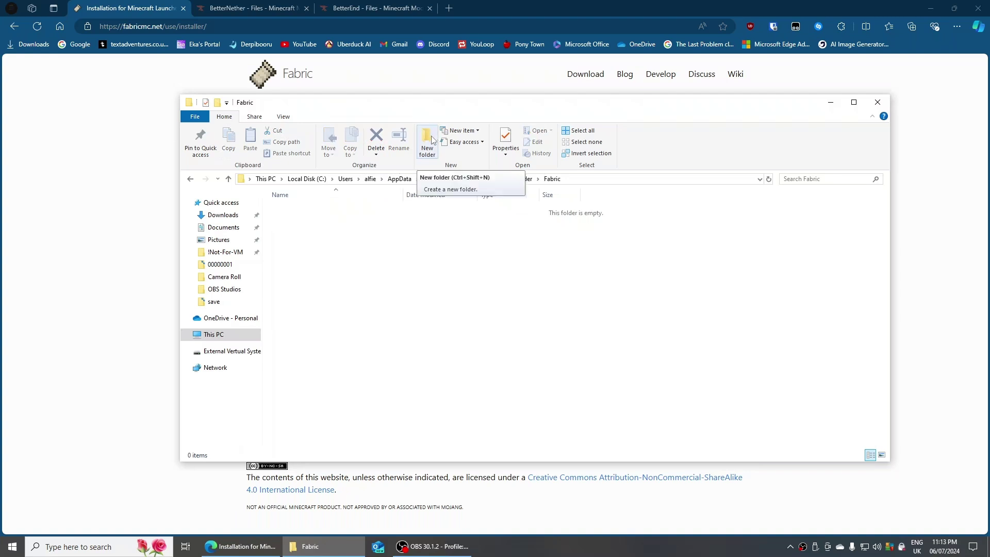
key("ctrl+shift+n")
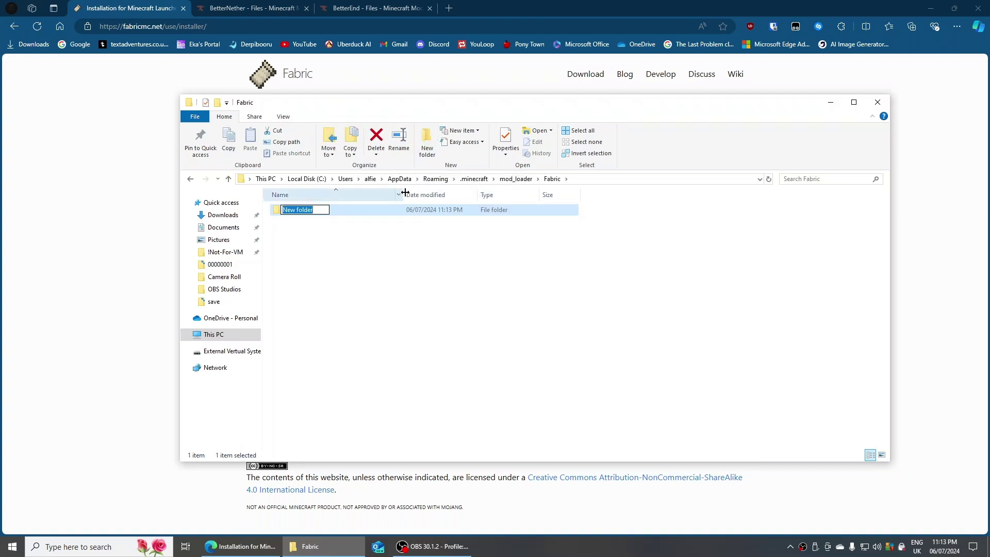
type("1.19.2")
key("Return")
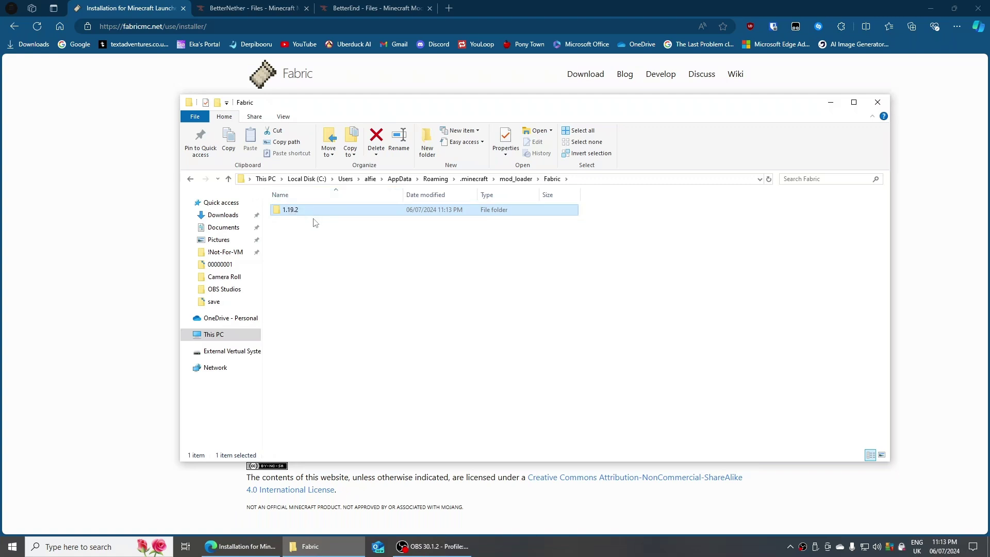
Create a Fabric 1 folder inside 1.19.2 and open it.
double_click(327, 212)
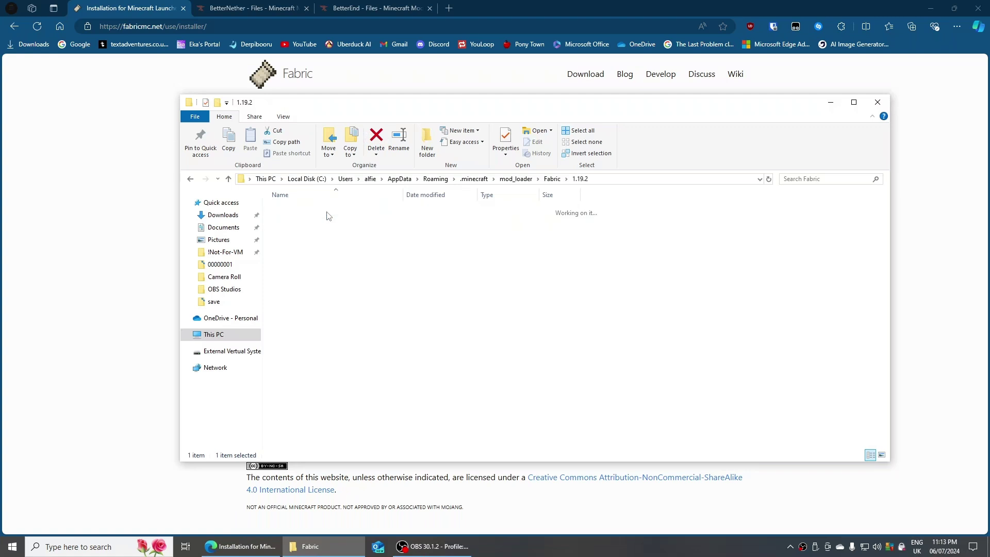
left_click(431, 154)
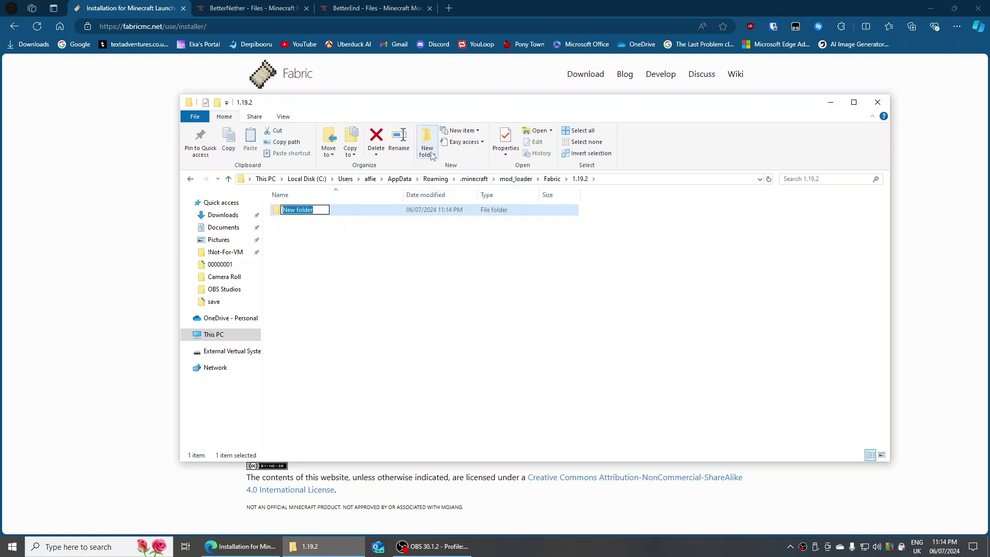
type("Fabric 1")
key("Return")
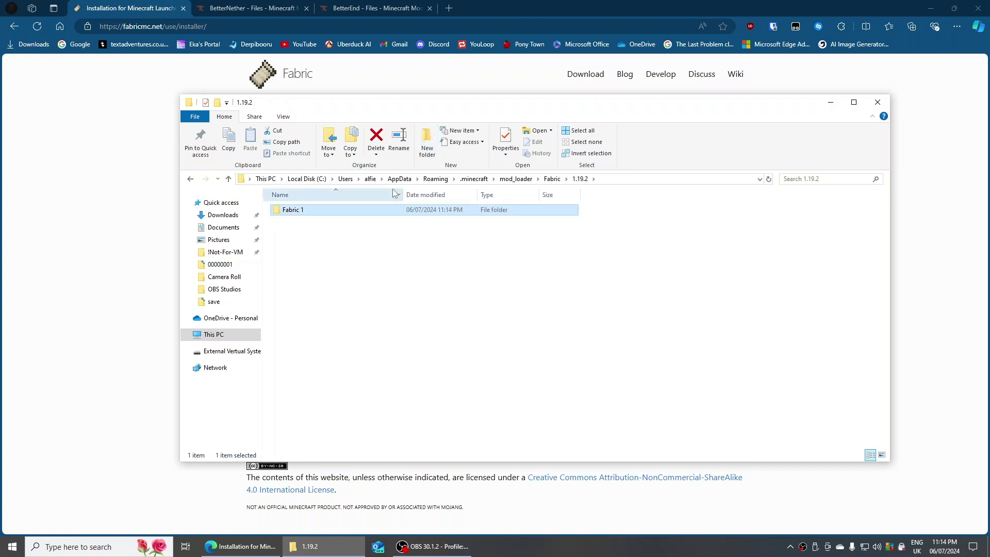
double_click(344, 216)
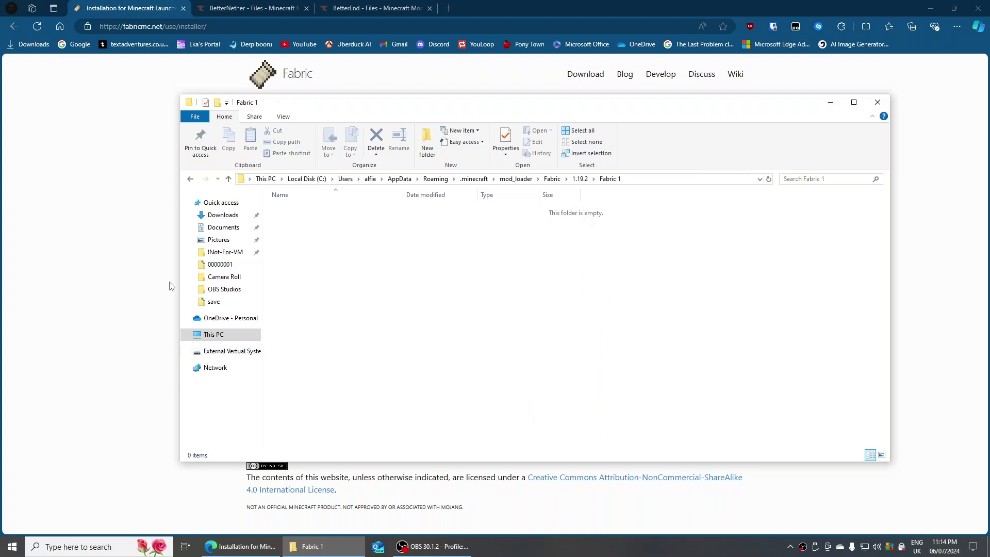
left_click(93, 547)
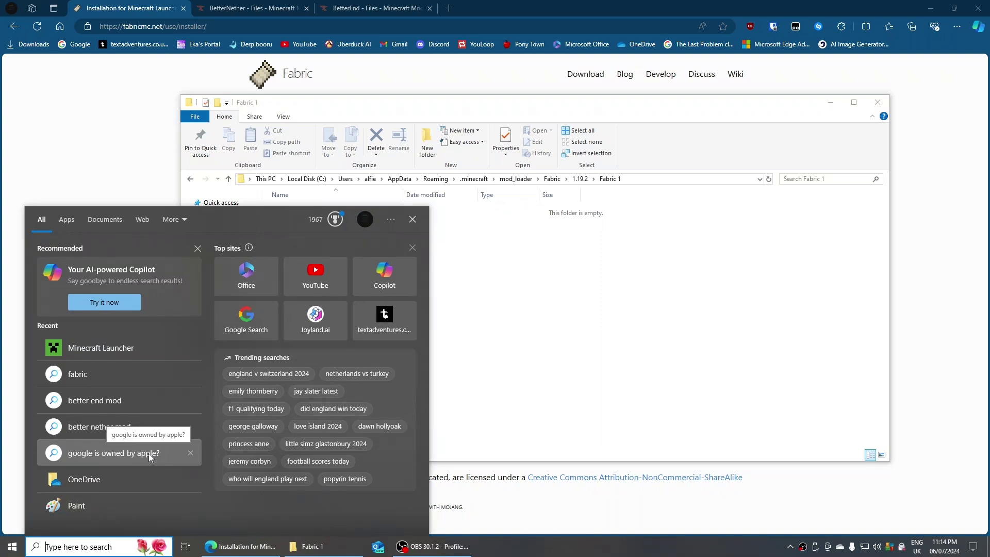
Search 'min' in Windows search and launch the Minecraft Launcher.
type("min")
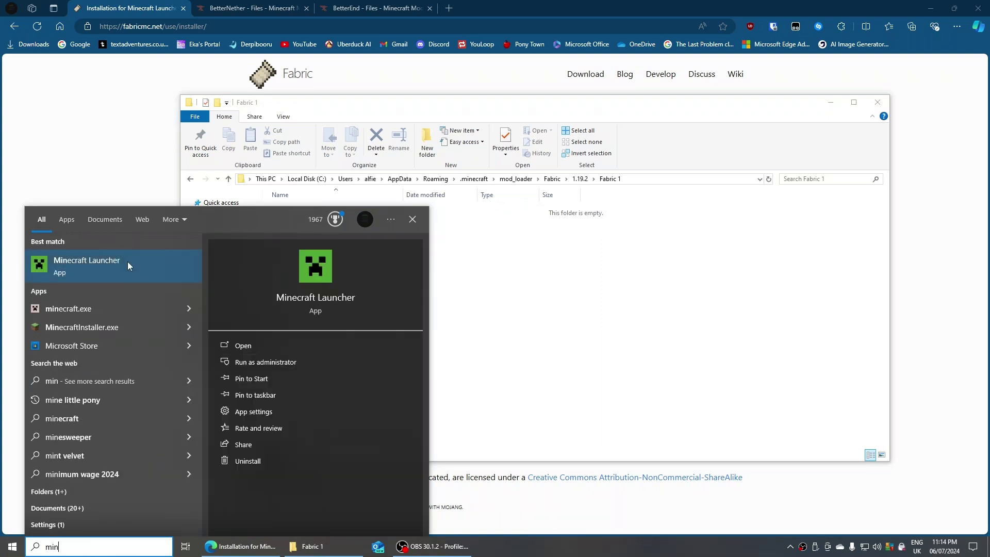
left_click(126, 262)
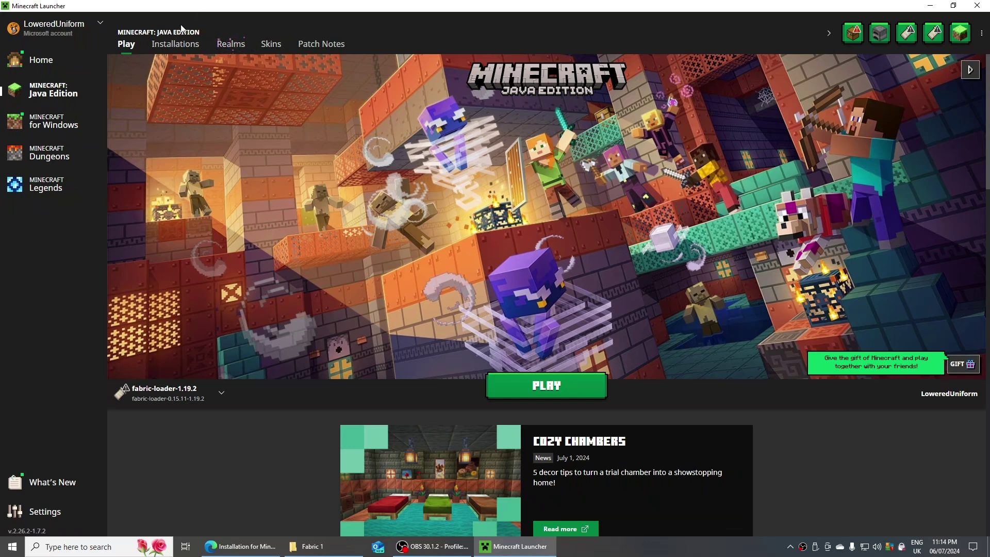
Set the fabric-loader-1.19.2 installation's Game Directory to the copied Fabric 1 folder path.
left_click(189, 49)
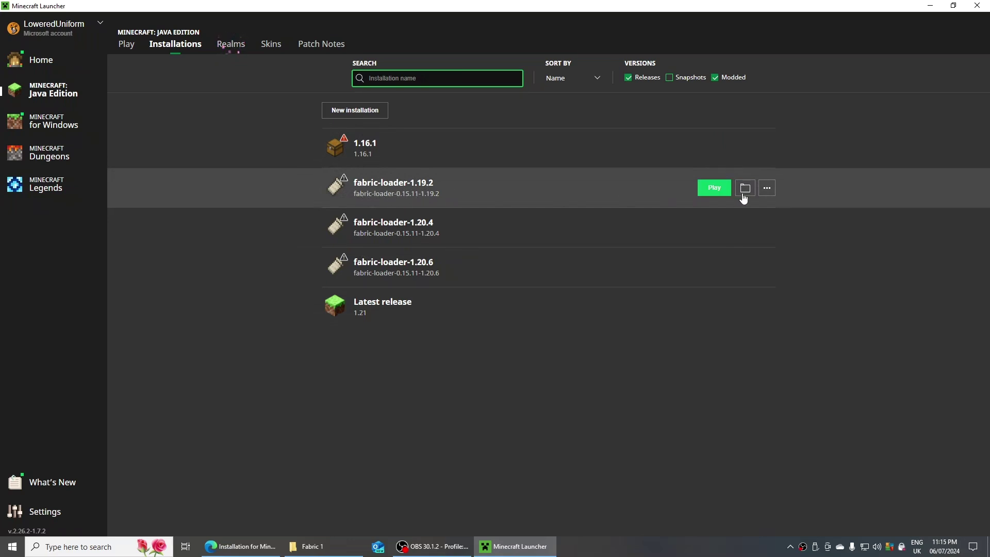
left_click(767, 193)
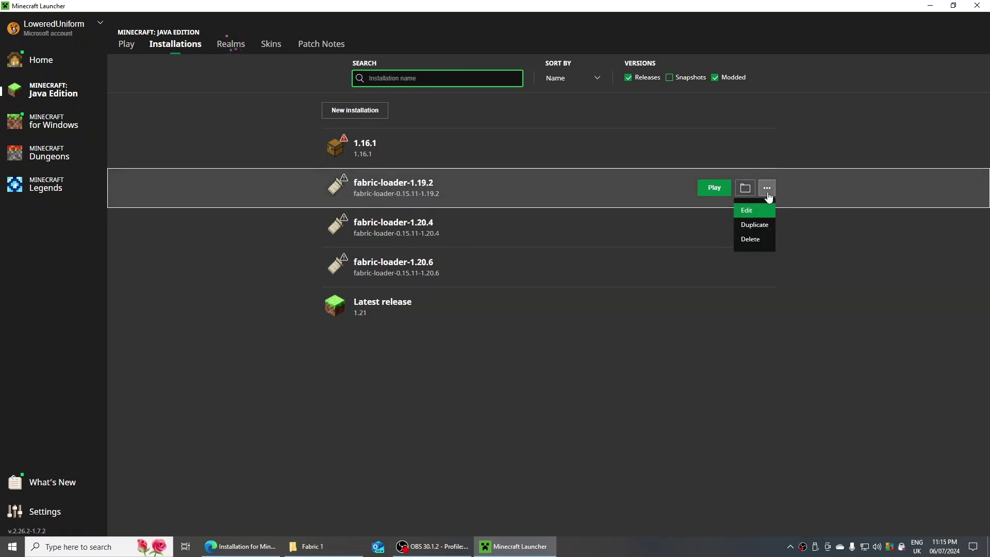
left_click(762, 213)
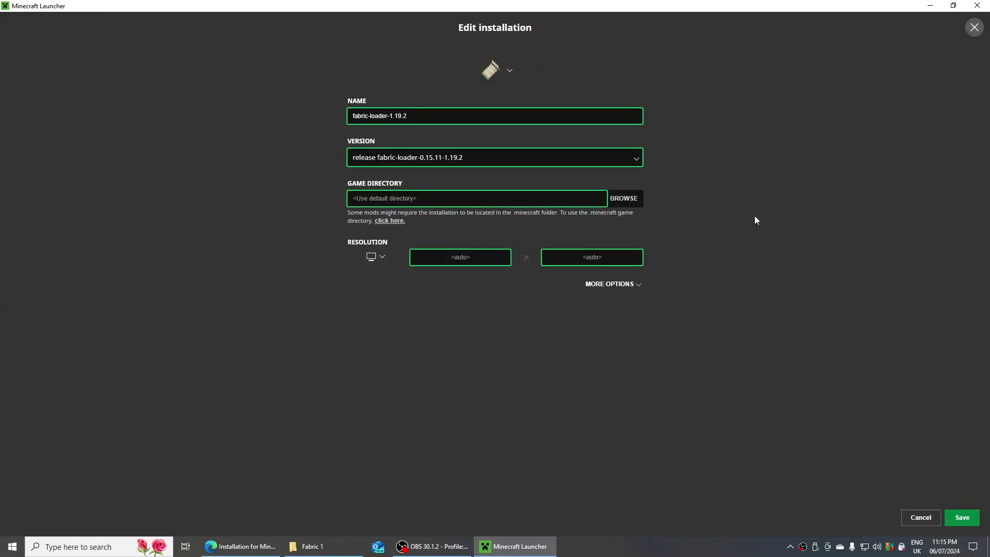
left_click(618, 285)
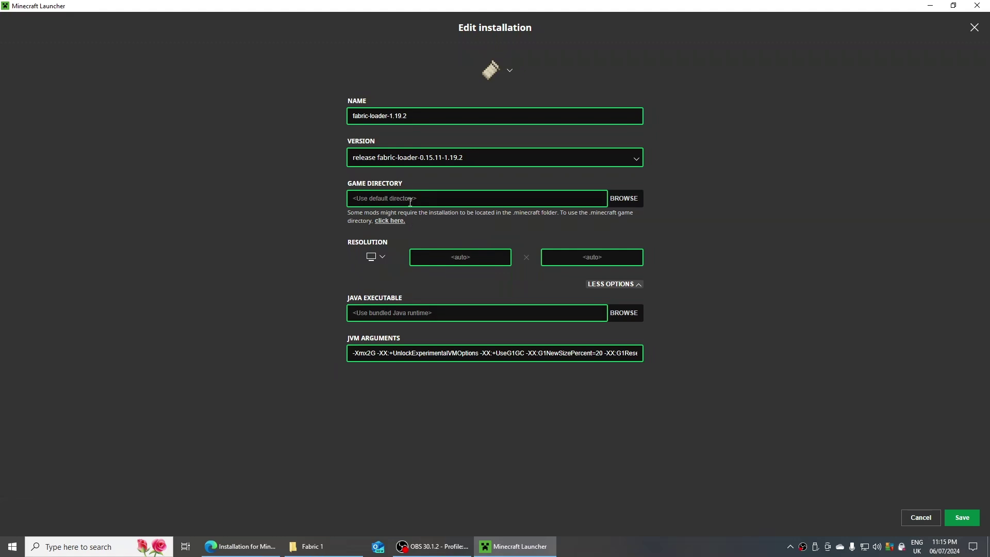
left_click(360, 199)
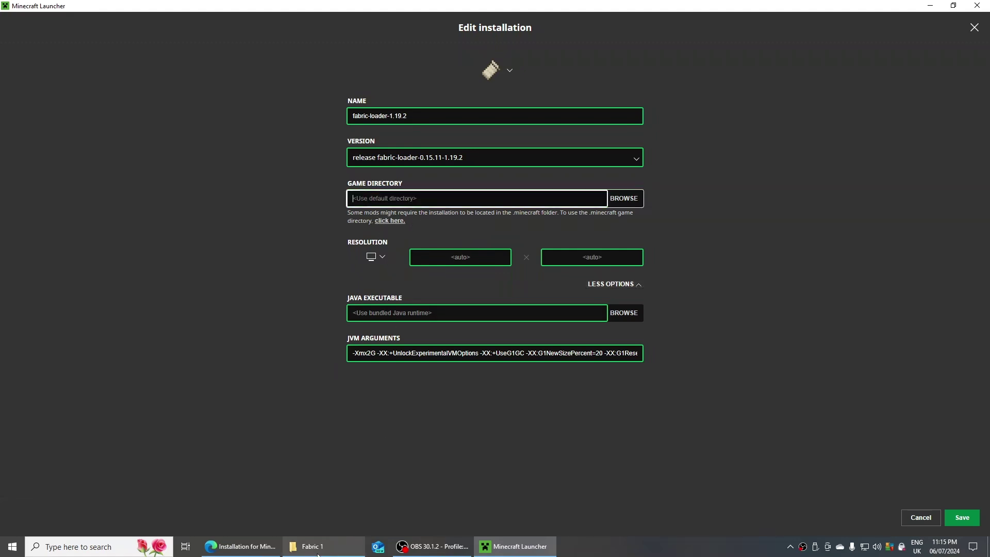
mouse_move(317, 554)
left_click(331, 514)
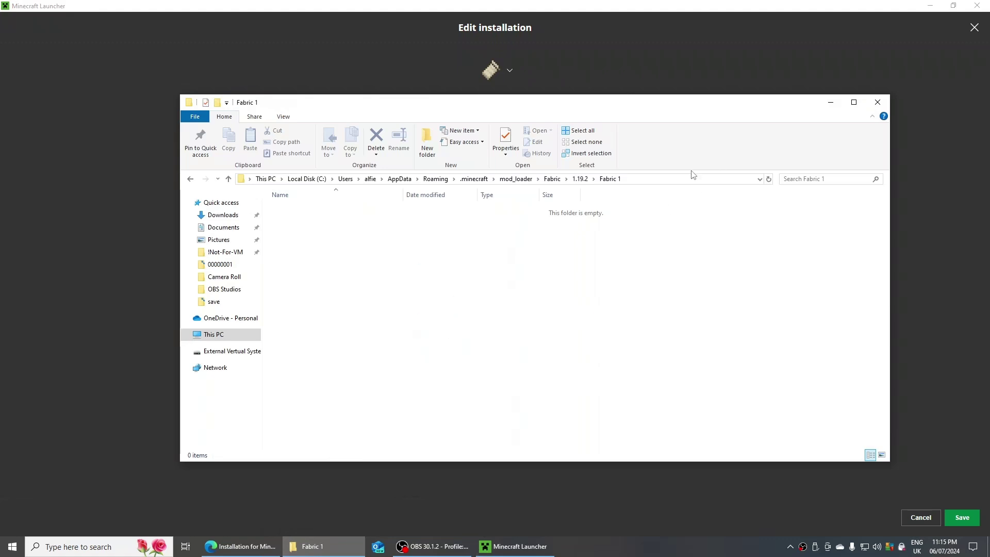
left_click(681, 179)
key("ctrl+c")
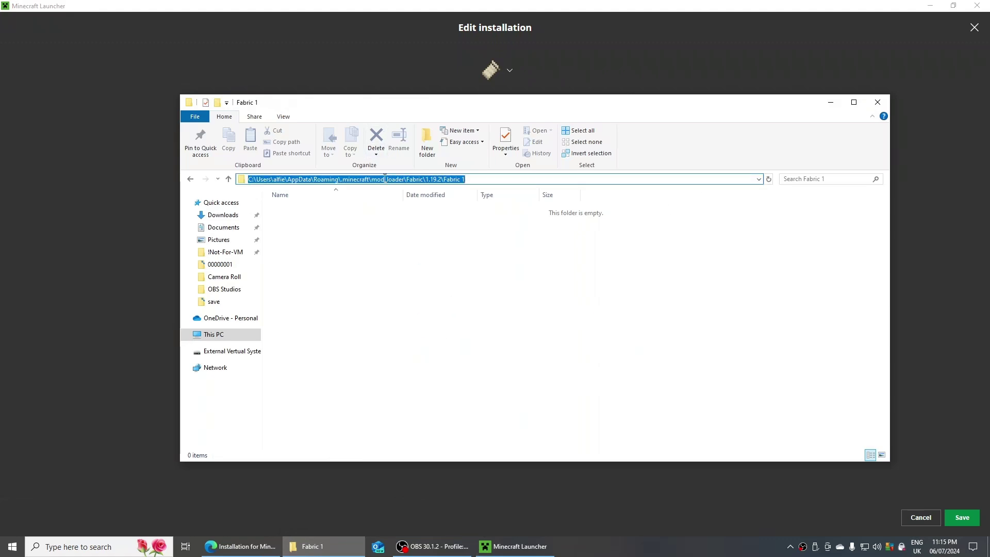
mouse_move(529, 553)
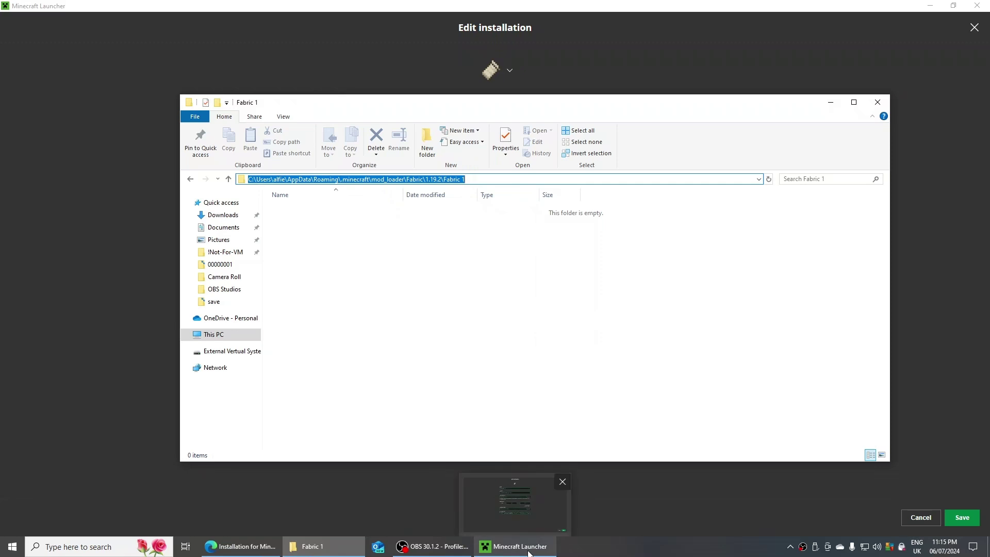
left_click(513, 503)
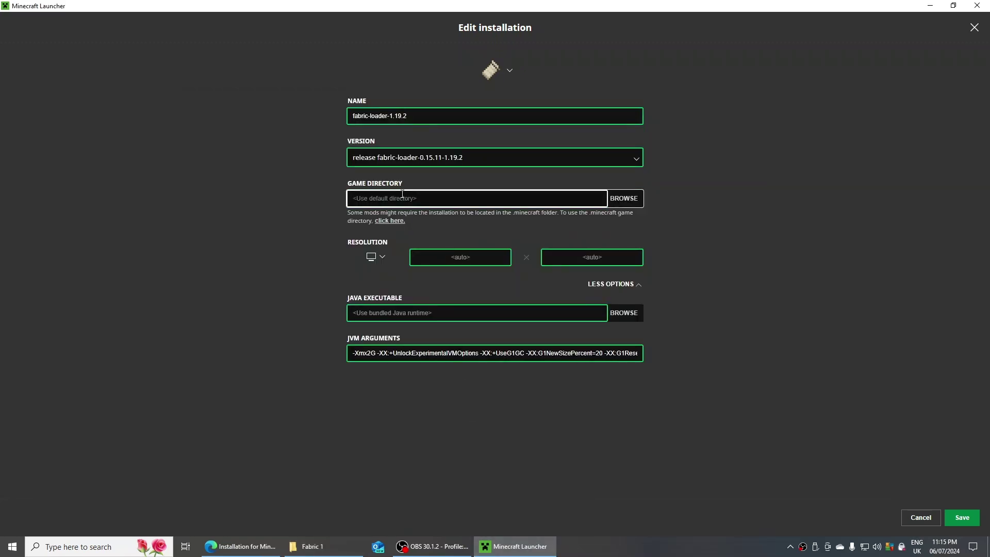
key("ctrl+v")
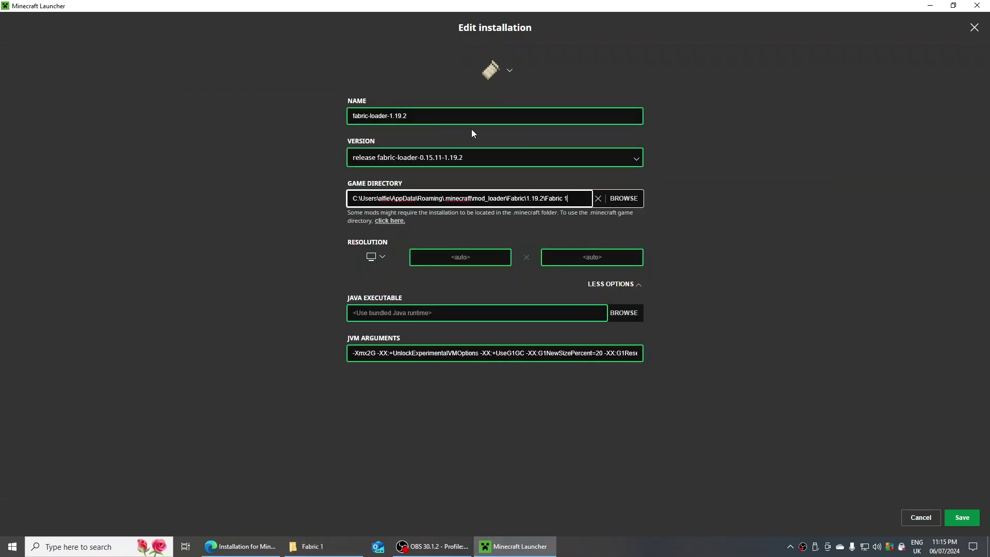
Rename the installation to Better Mods and save it.
left_click(472, 115)
key("ctrl+a")
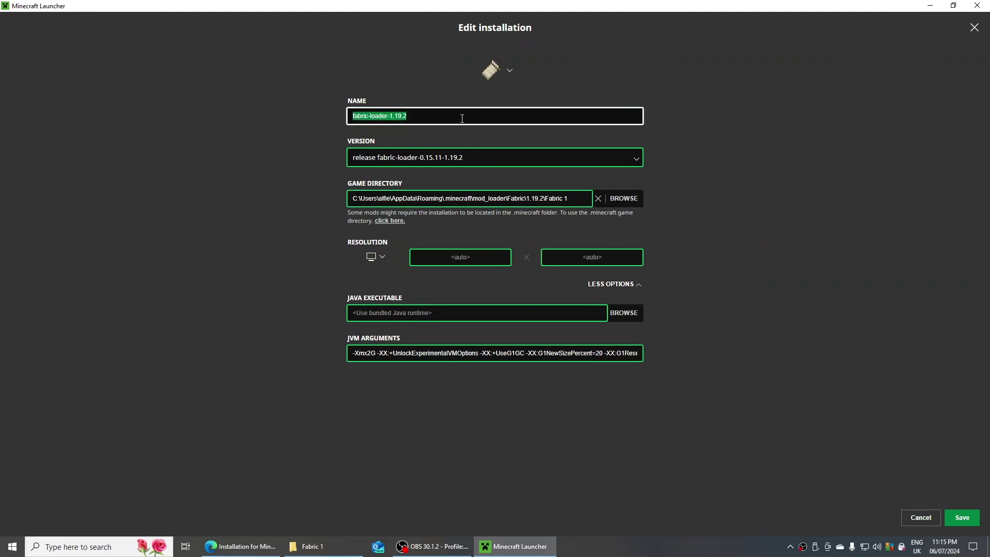
type("Better Mods")
key("Return")
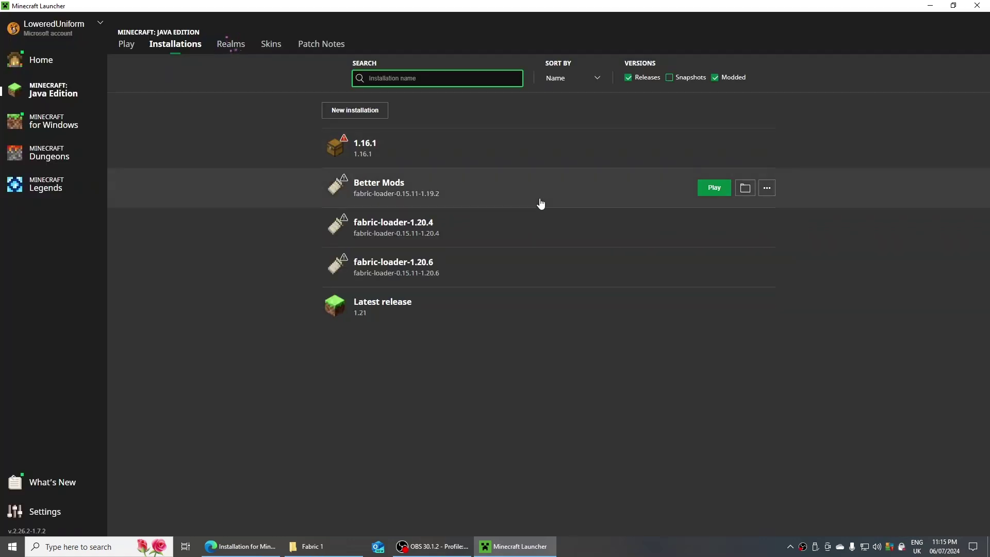
Delete the duplicate Better Mods (2) installation.
left_click(768, 189)
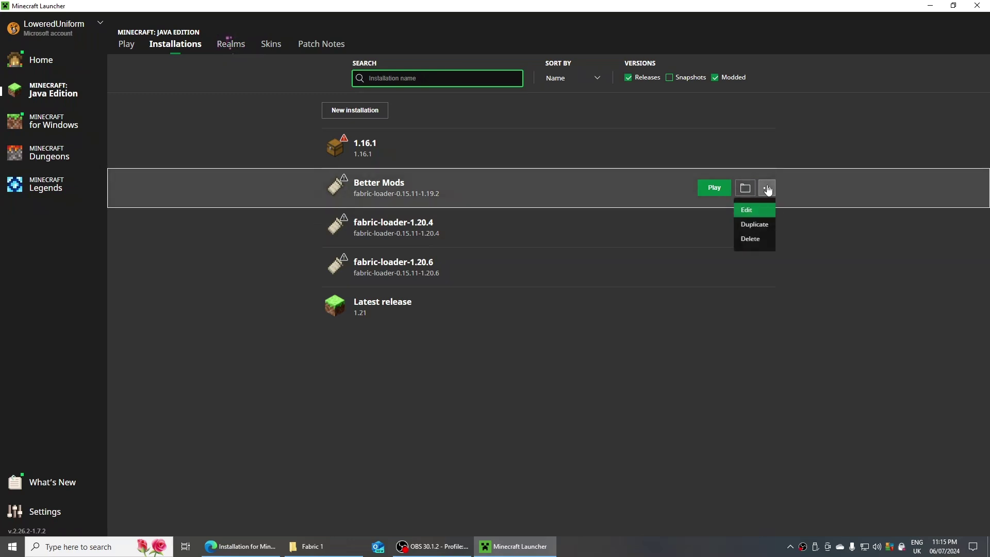
left_click(757, 224)
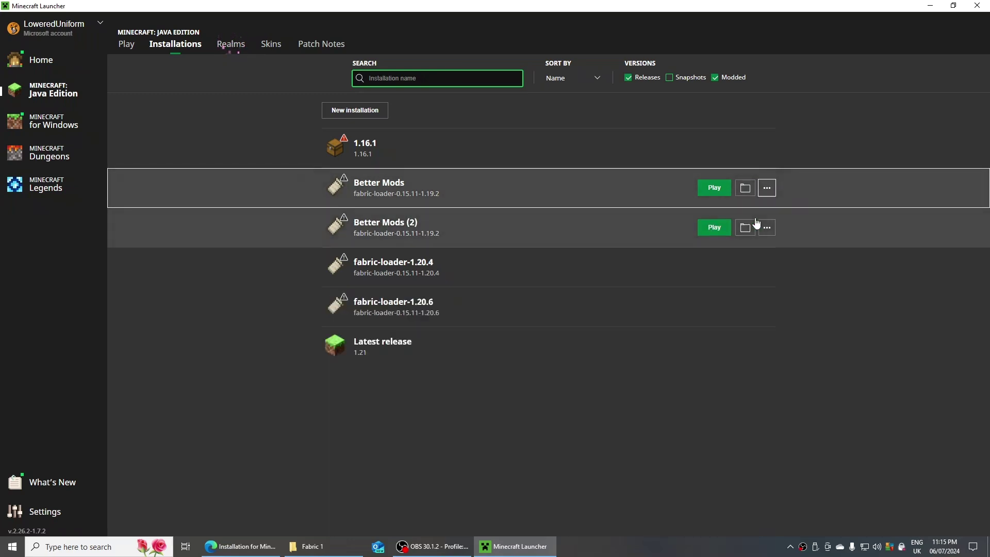
left_click(766, 227)
left_click(759, 276)
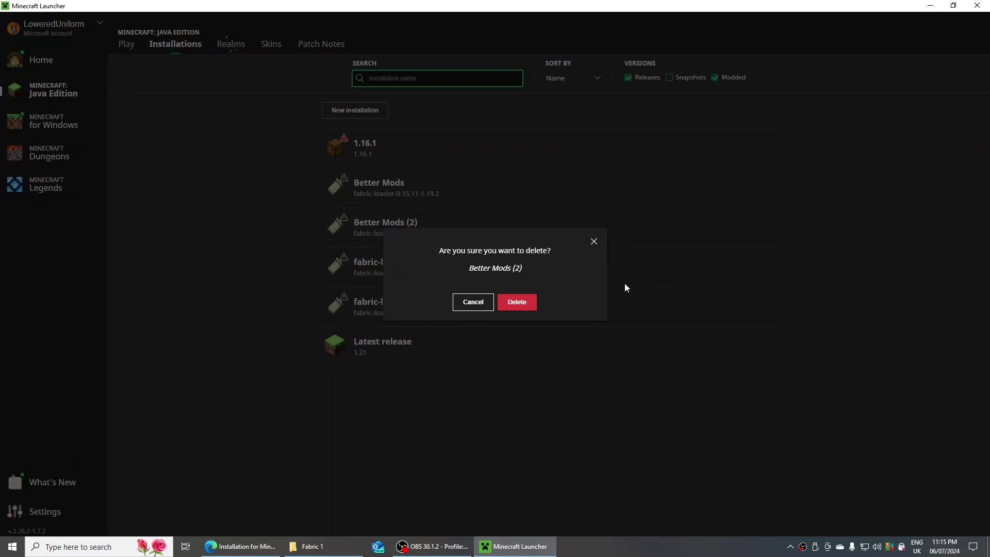
left_click(519, 304)
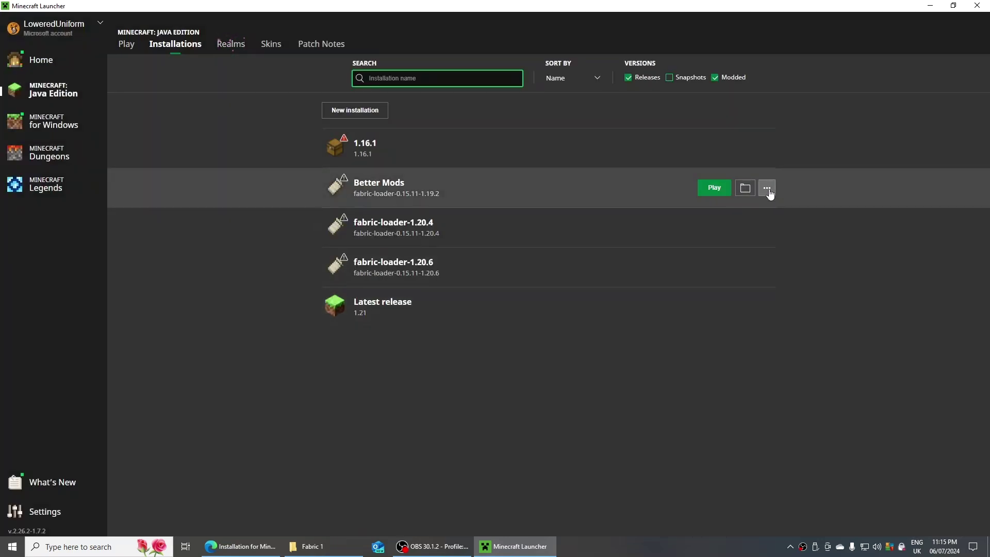
Change Better Mods' JVM argument from -Xmx2G to -Xmx8G and save.
left_click(767, 188)
left_click(760, 211)
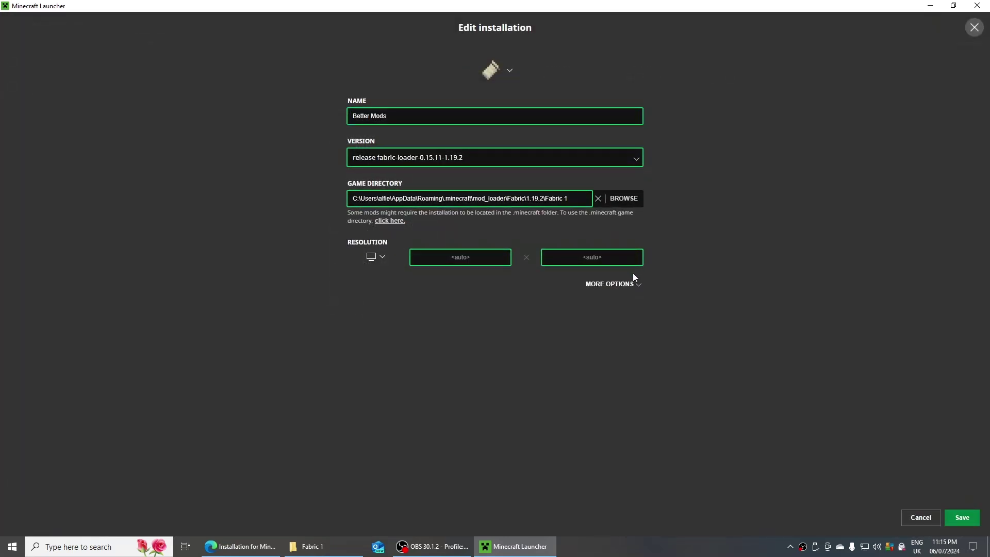
left_click(614, 285)
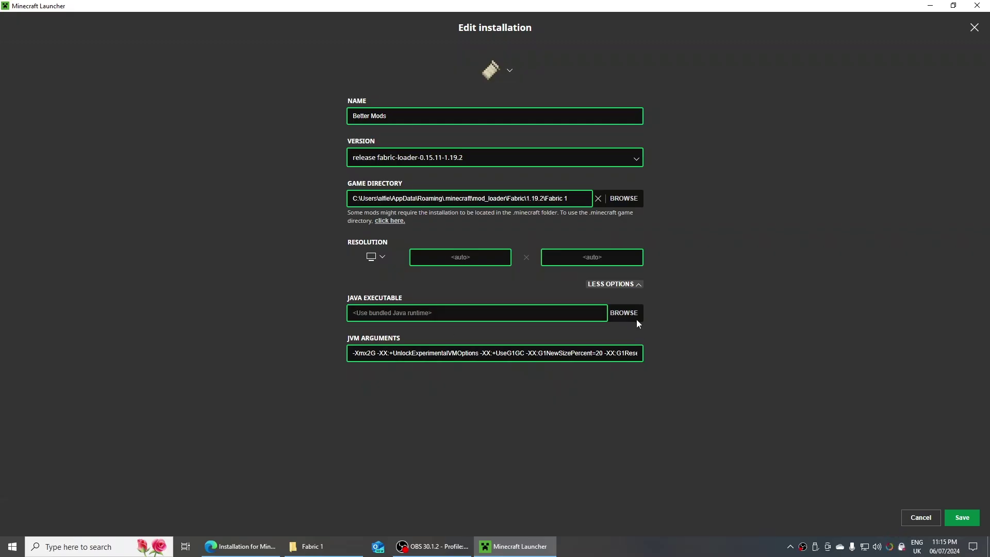
left_click(368, 352)
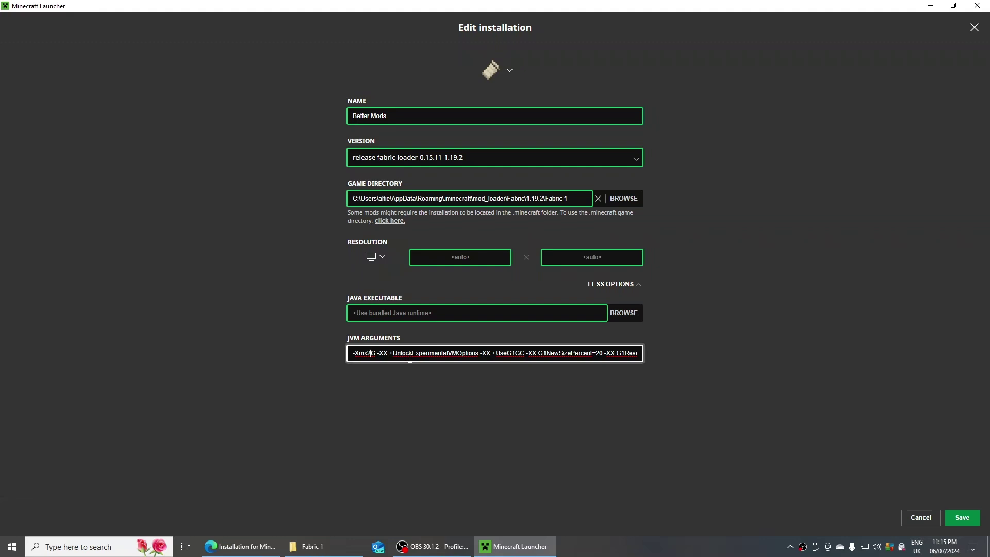
key("Delete")
type("8")
left_click(976, 514)
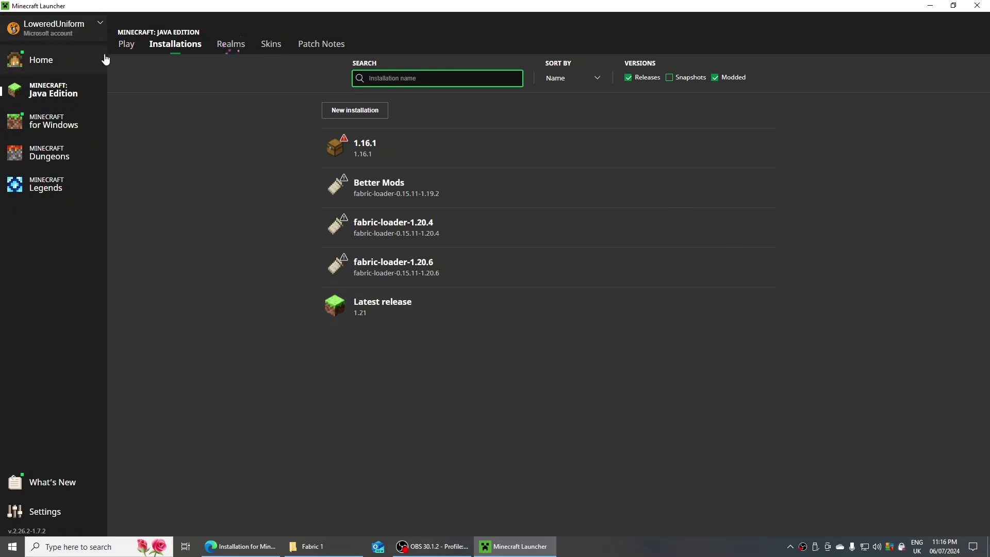
Play Better Mods, accept the modded-installation risk warning, then close the game at the title screen.
left_click(126, 44)
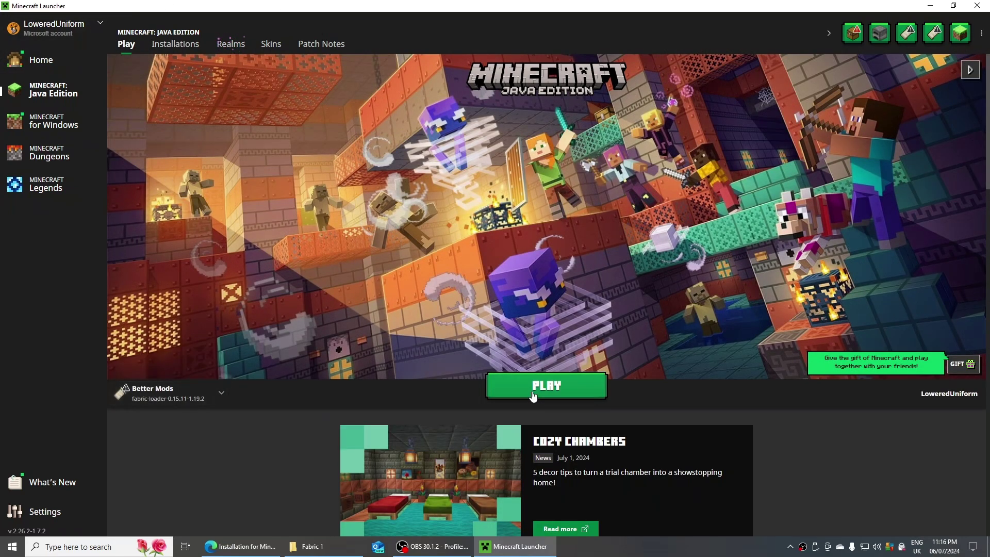
left_click(578, 386)
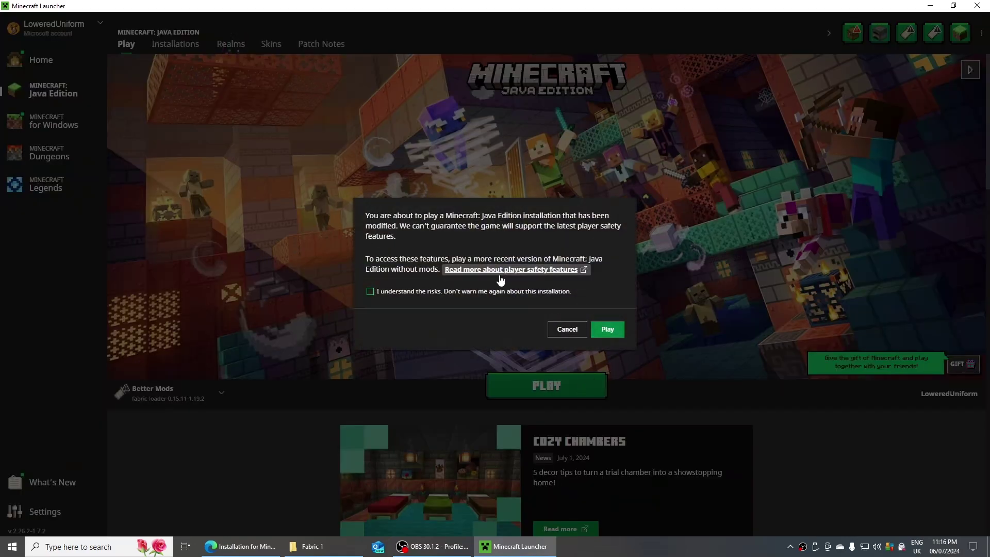
left_click(506, 292)
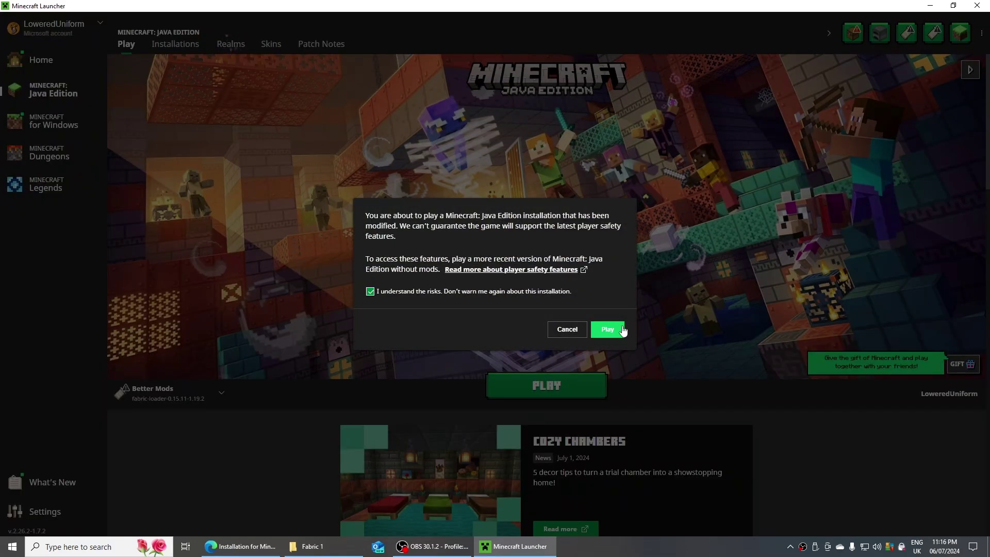
left_click(621, 329)
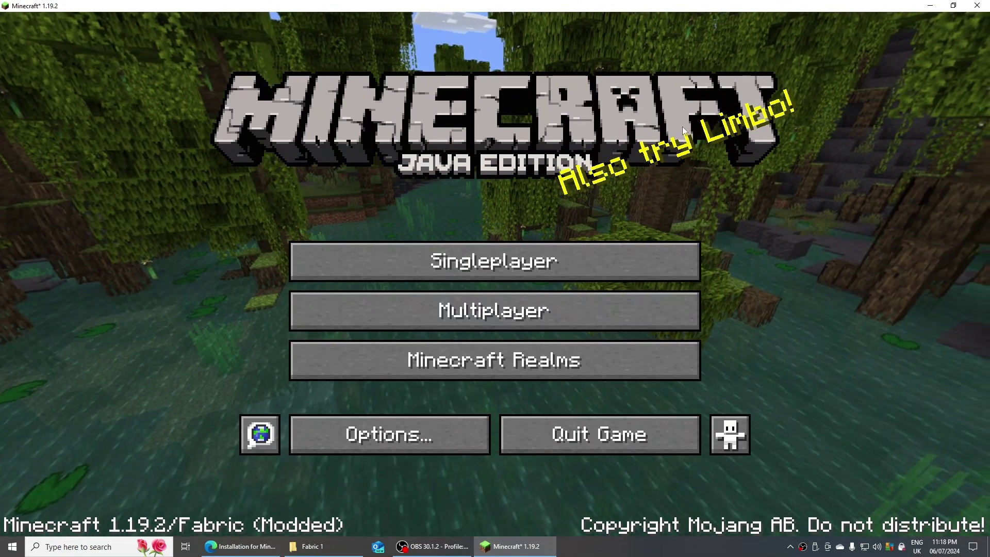
left_click(986, 4)
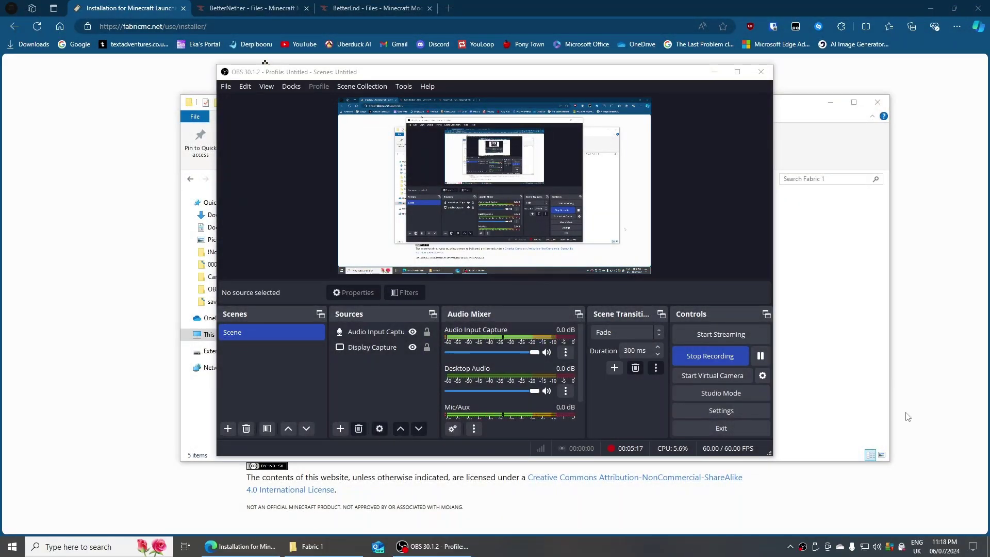
Open the game-generated mods folder inside the Fabric 1 directory.
left_click(814, 117)
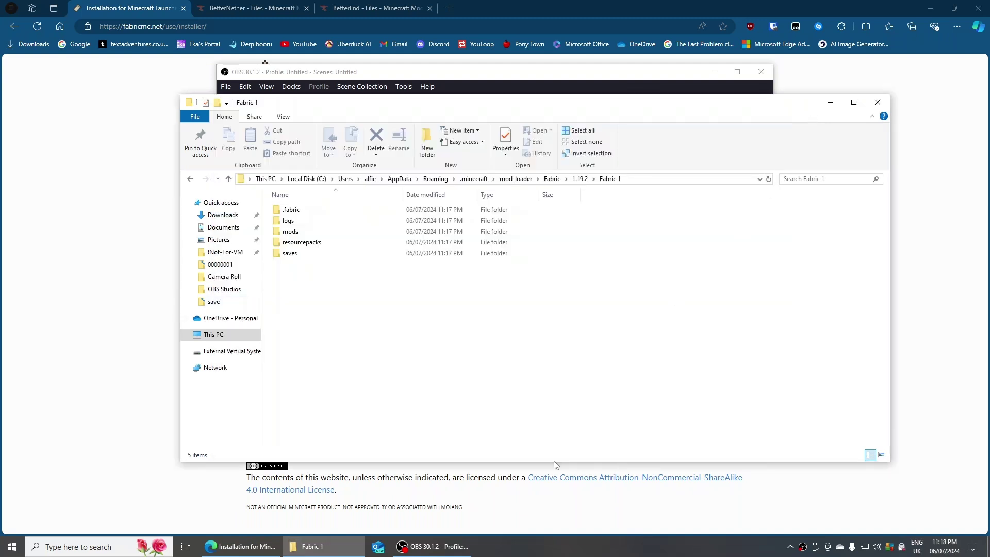
left_click_drag(350, 338, 334, 230)
left_click(309, 231)
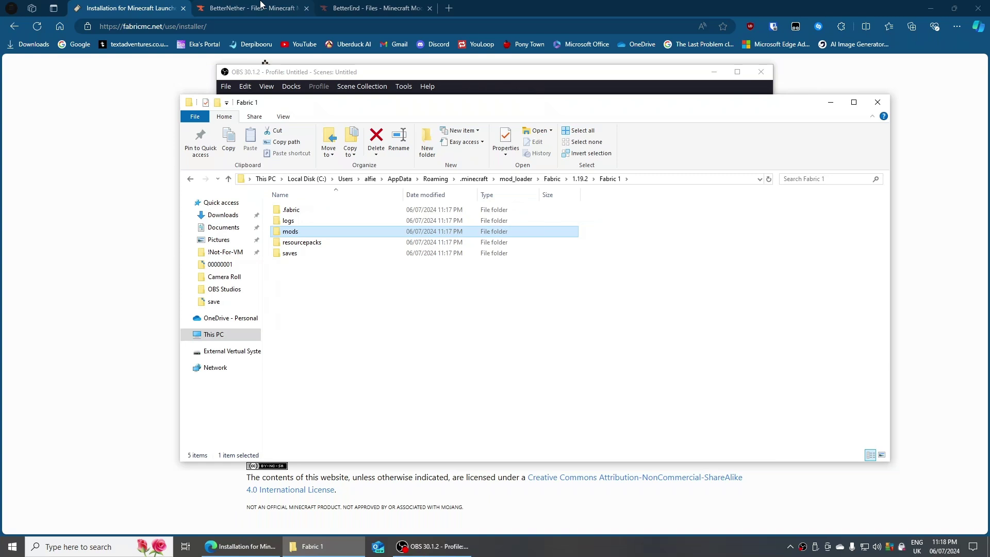
double_click(385, 233)
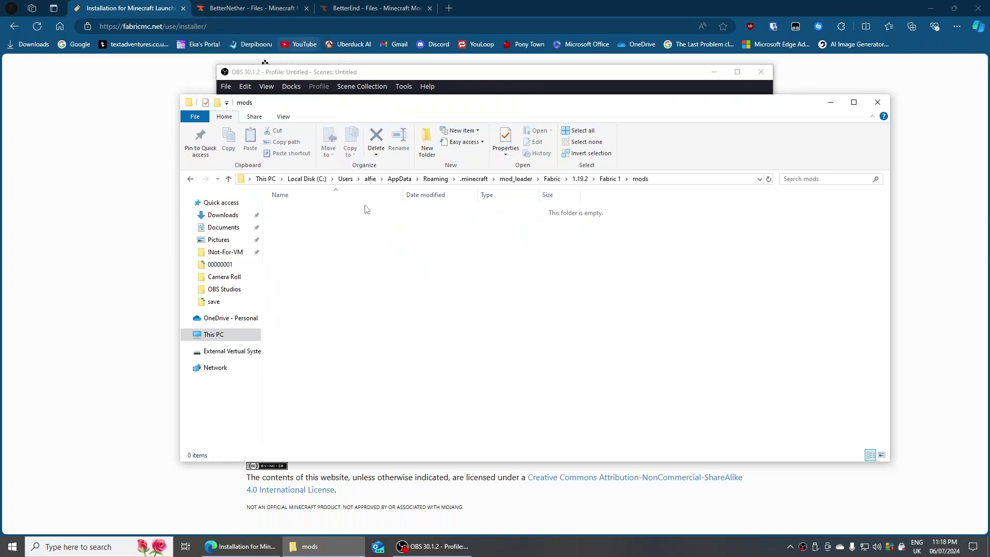
Download betternether-7.1.3 [1.19.2] from CurseForge, choosing Save as for better-nether-7.1.3.jar.
left_click(253, 6)
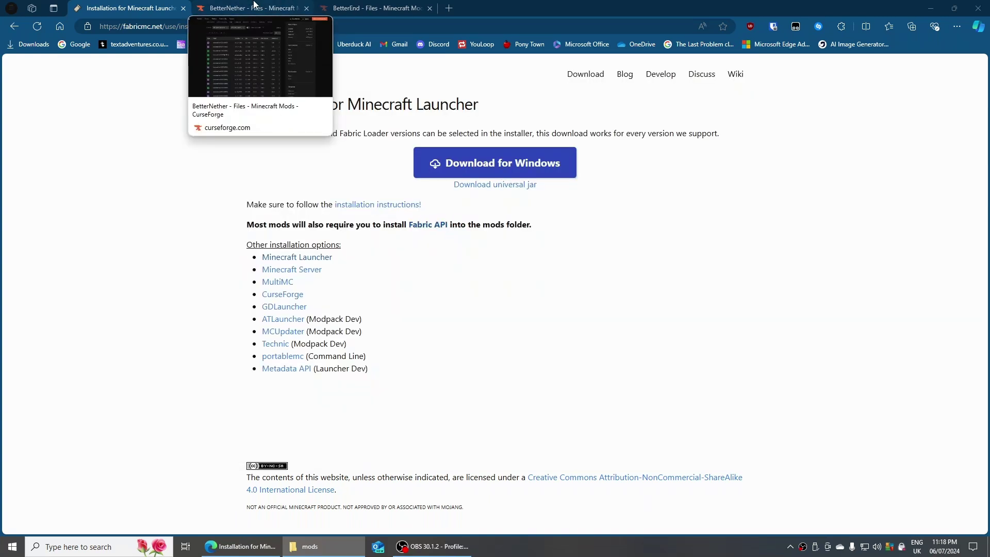
left_click(253, 7)
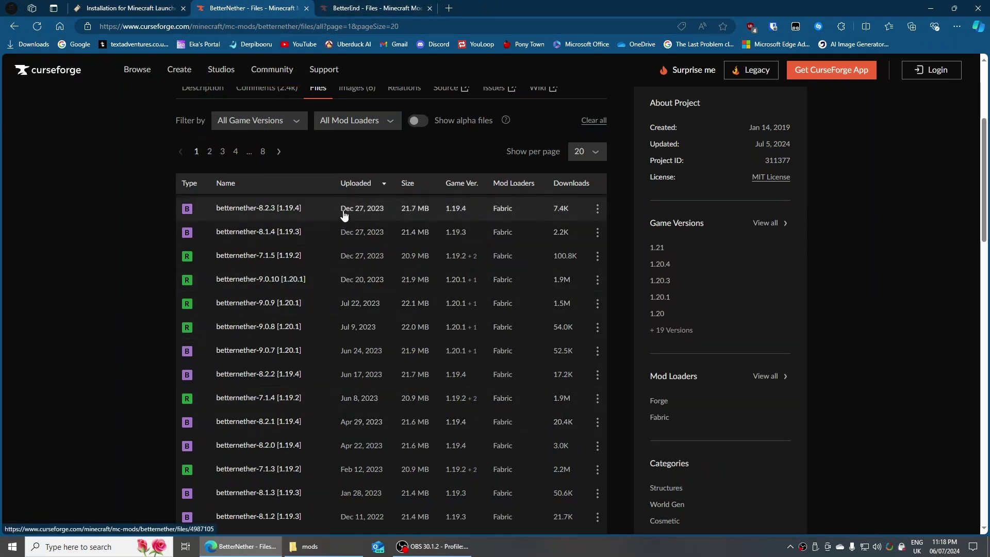
left_click(290, 472)
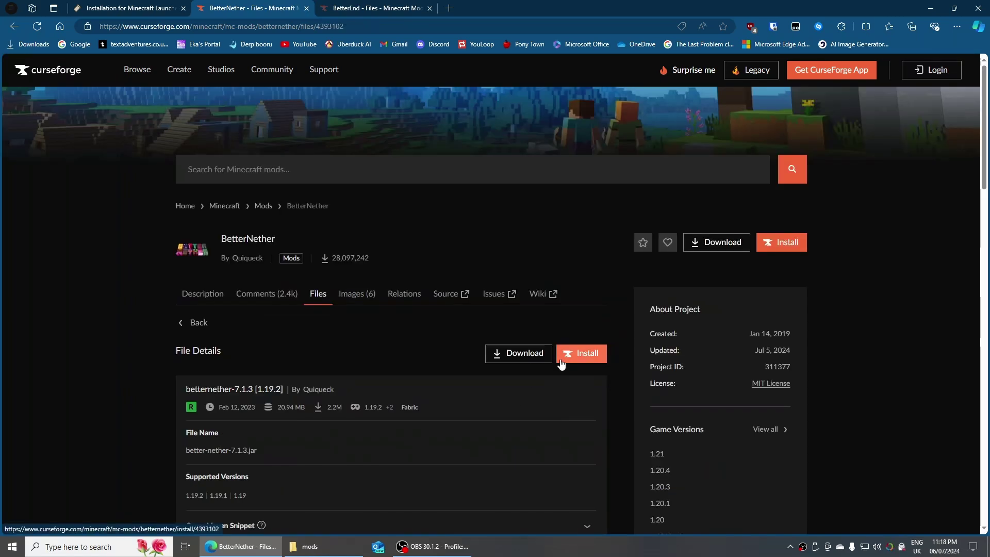
scroll(534, 355, "down", 1)
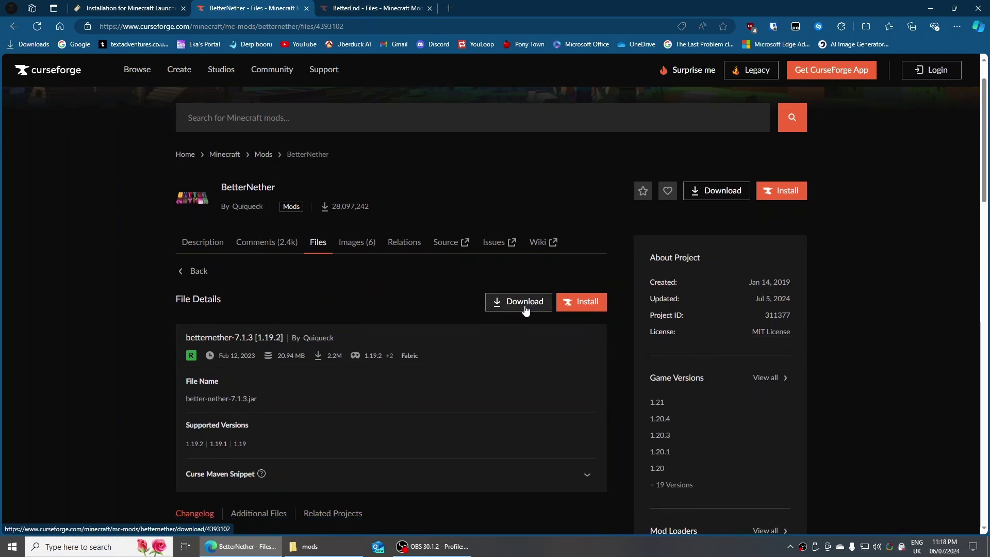
left_click(520, 302)
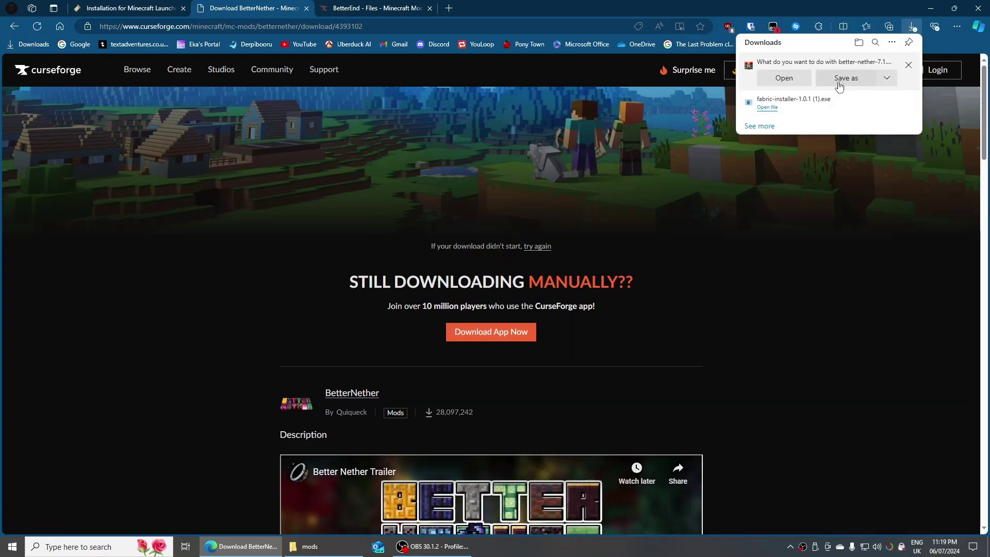
left_click(544, 246)
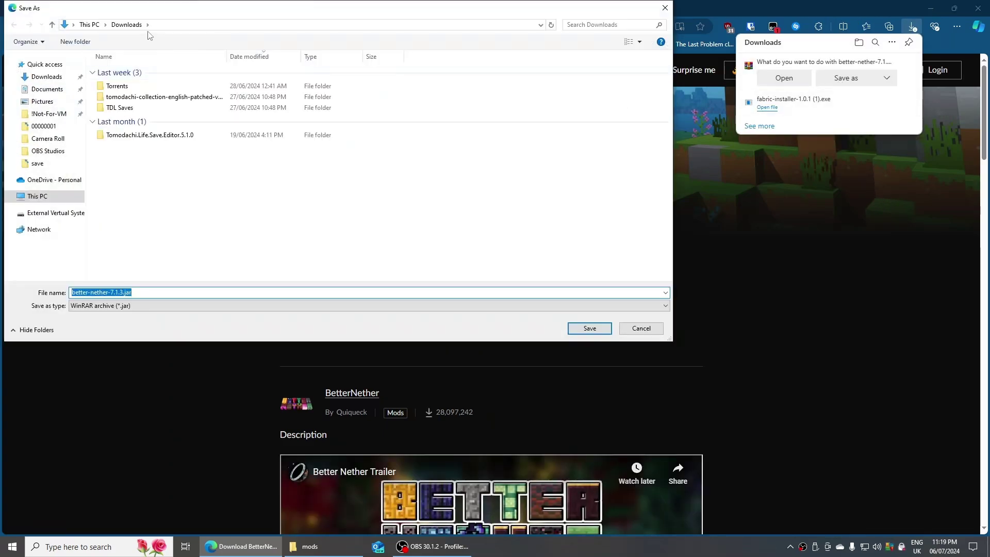
Browse from %appdata% to .minecraft\mod_loader\Fabric\1.19.2\Fabric 1\mods as the save location.
left_click(172, 26)
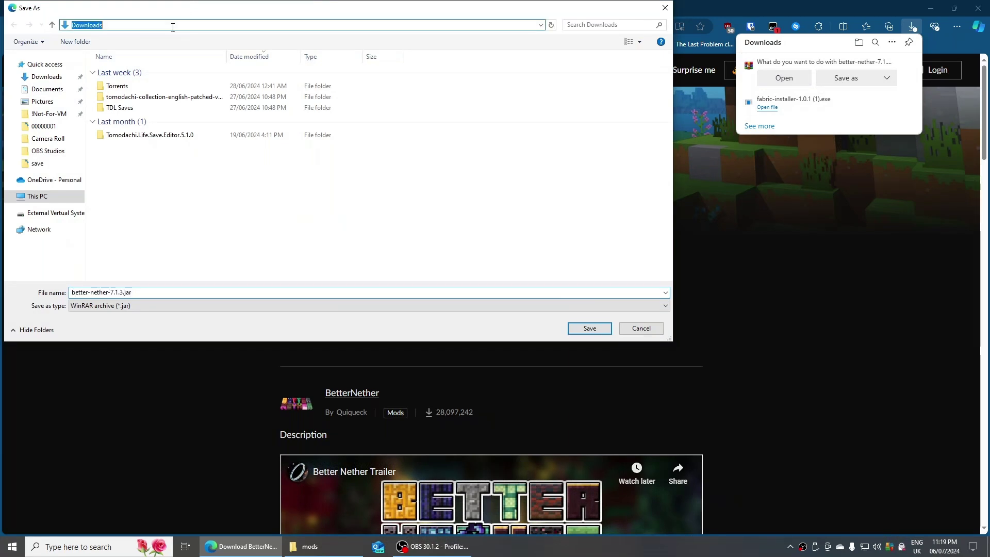
type("%ap")
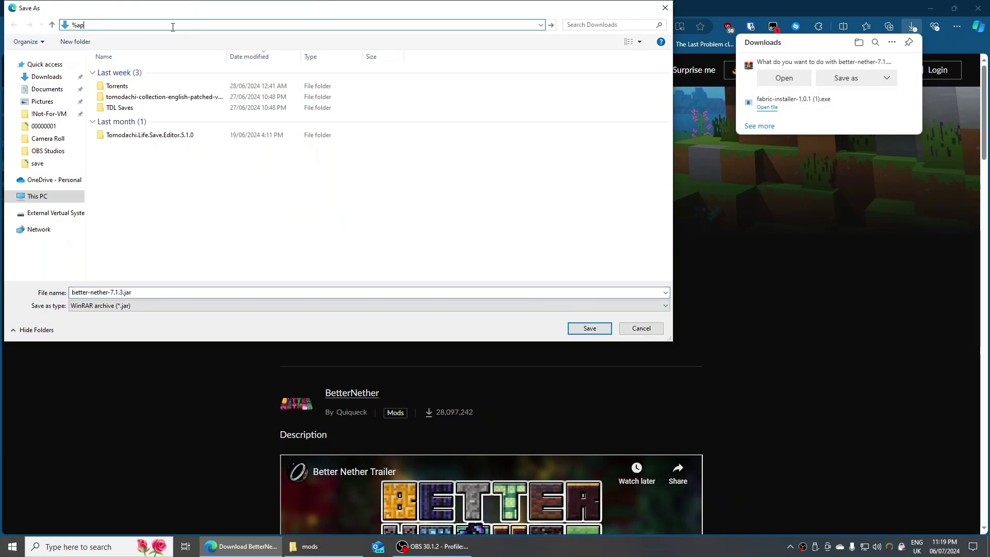
type("pdata%")
key("Return")
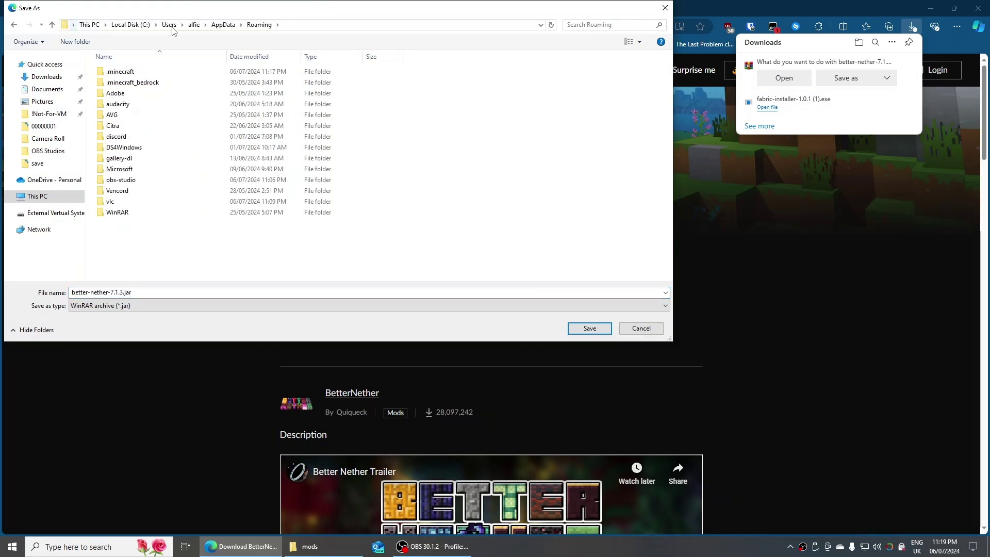
left_click(143, 73)
double_click(142, 73)
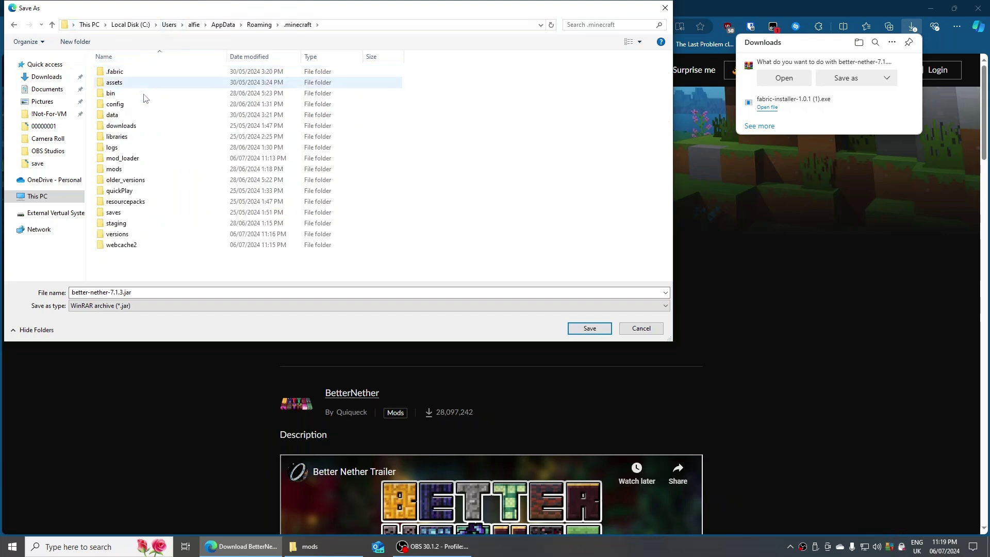
double_click(145, 164)
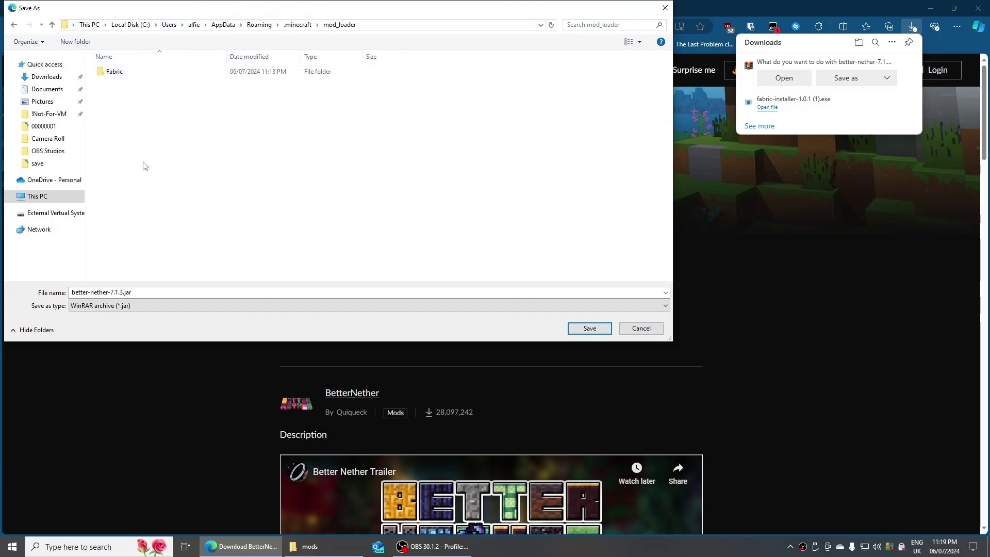
double_click(115, 71)
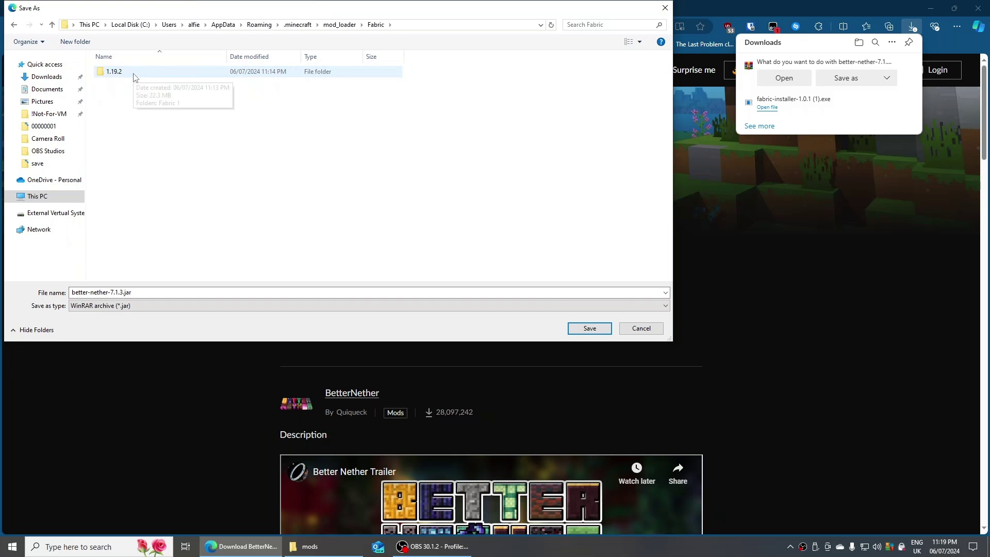
double_click(133, 76)
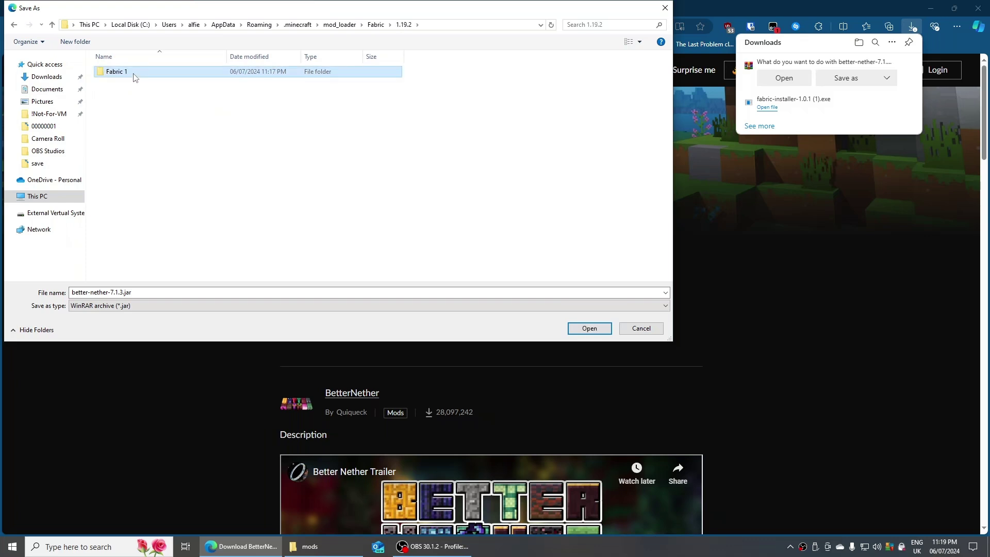
double_click(135, 78)
double_click(141, 96)
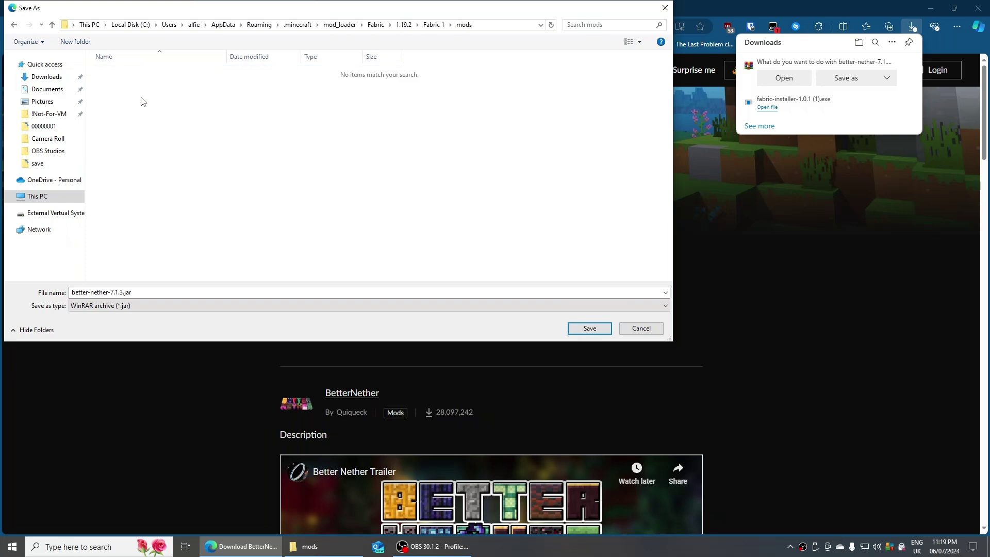
Confirm the file name better-nether-7.1.3.jar and save it there.
left_click(117, 293)
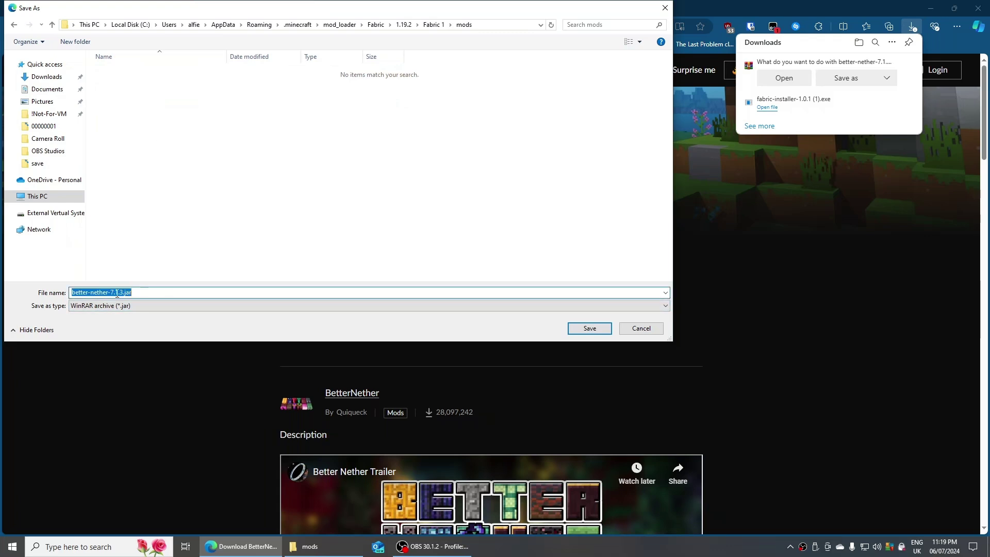
left_click(107, 293)
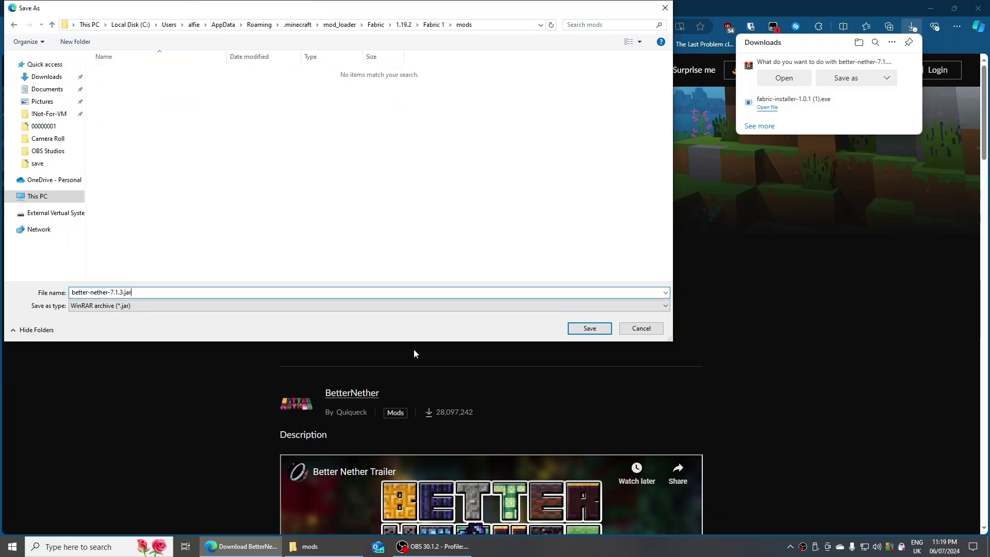
left_click(593, 328)
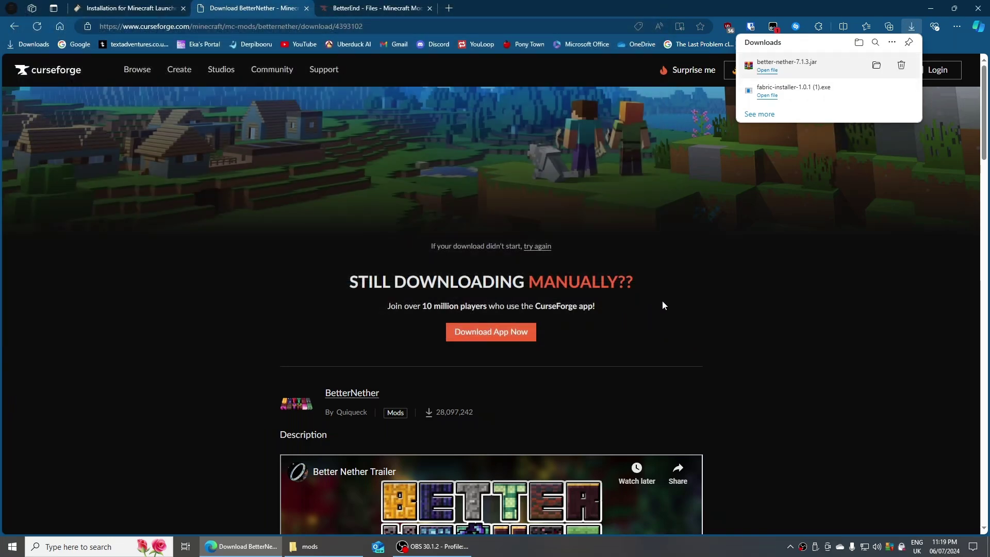
Open the betterend-2.1.6 [1.19.2] file from BetterEnd's files list.
left_click(339, 6)
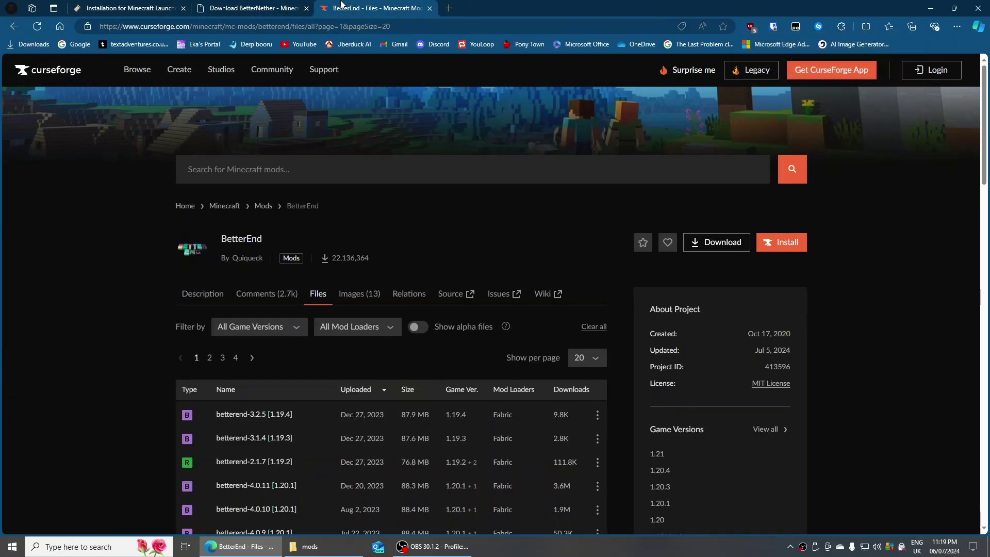
scroll(463, 384, "down", 4)
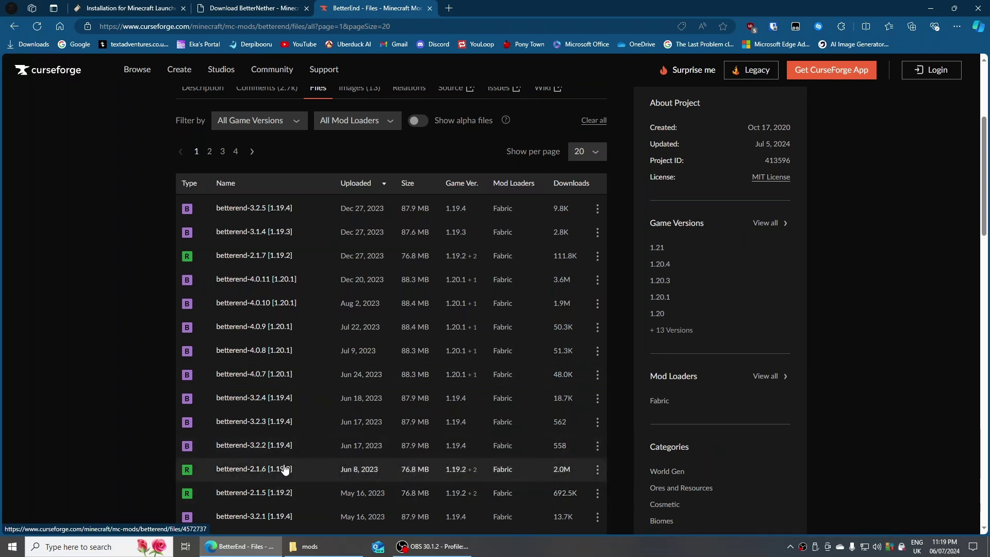
left_click(284, 473)
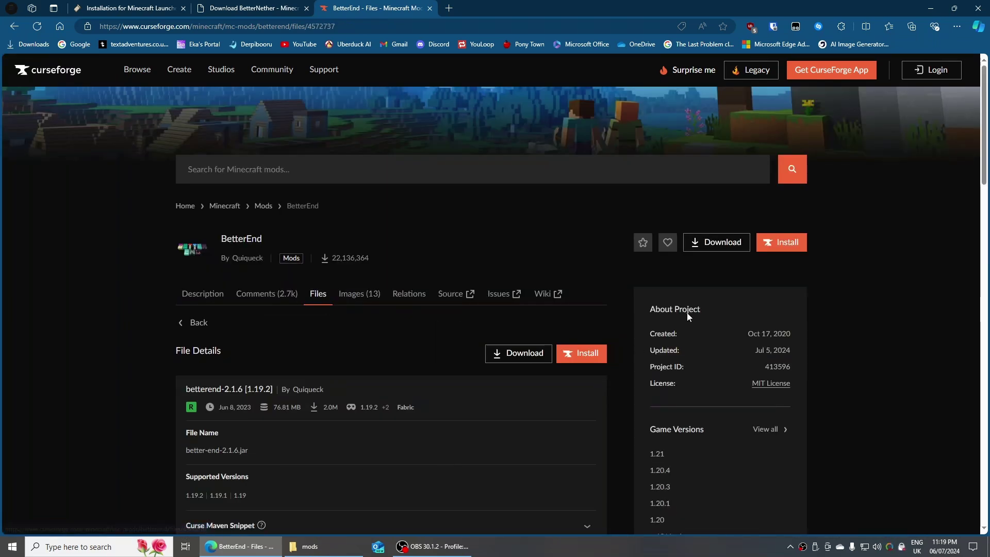
Download better-end-2.1.6.jar and save it into the Fabric 1 mods folder.
left_click(518, 355)
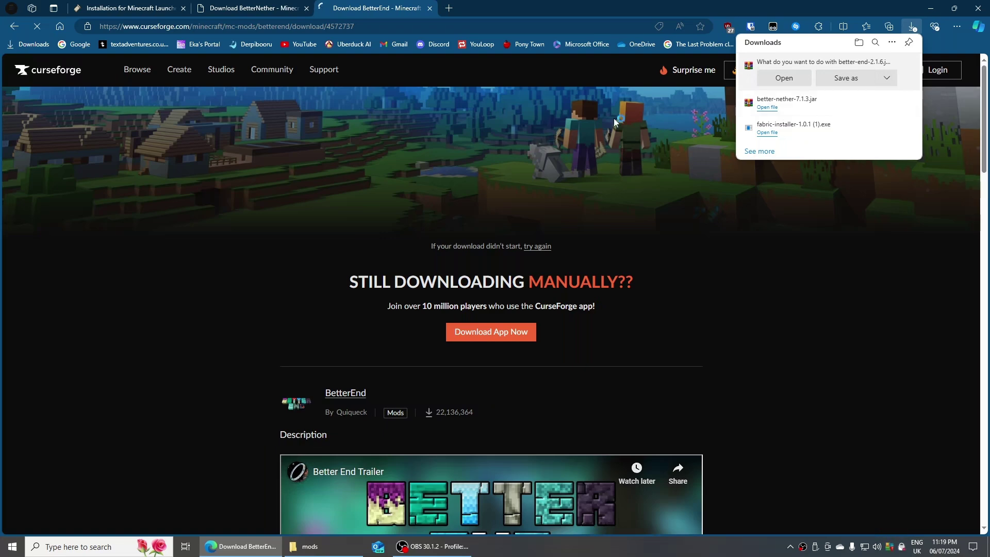
left_click(846, 78)
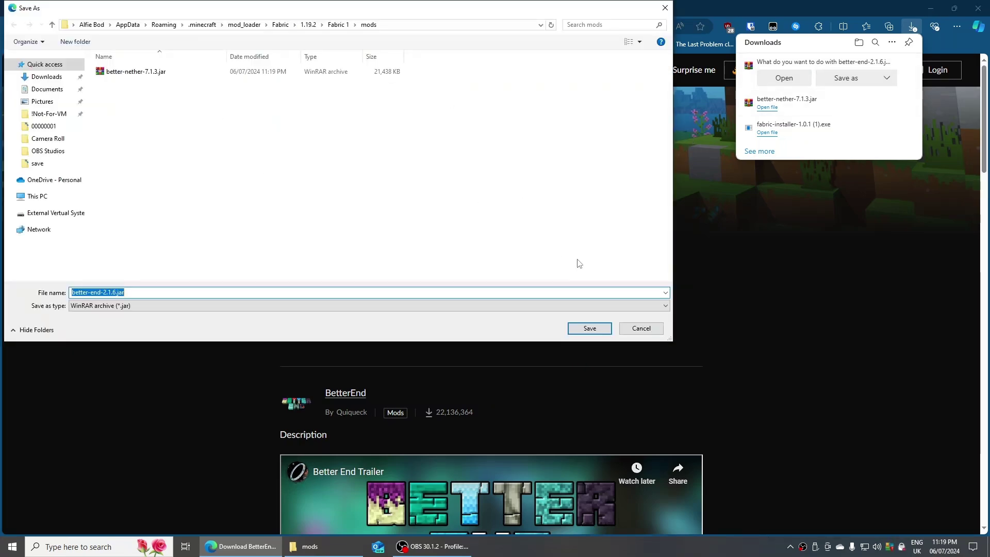
left_click(589, 330)
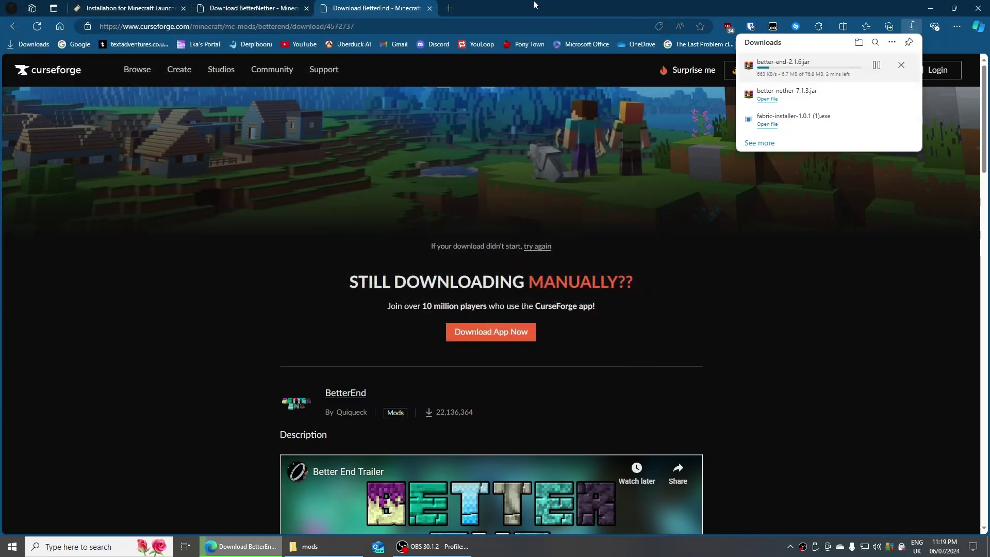
Search 'fabric api' in a new tab and open the CurseForge Fabric API result.
left_click(447, 7)
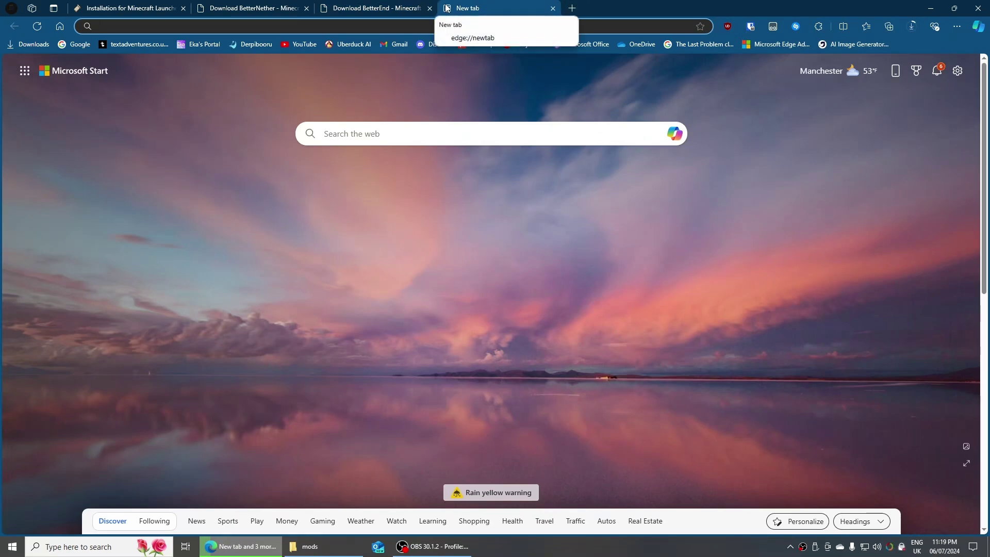
type("fabric api")
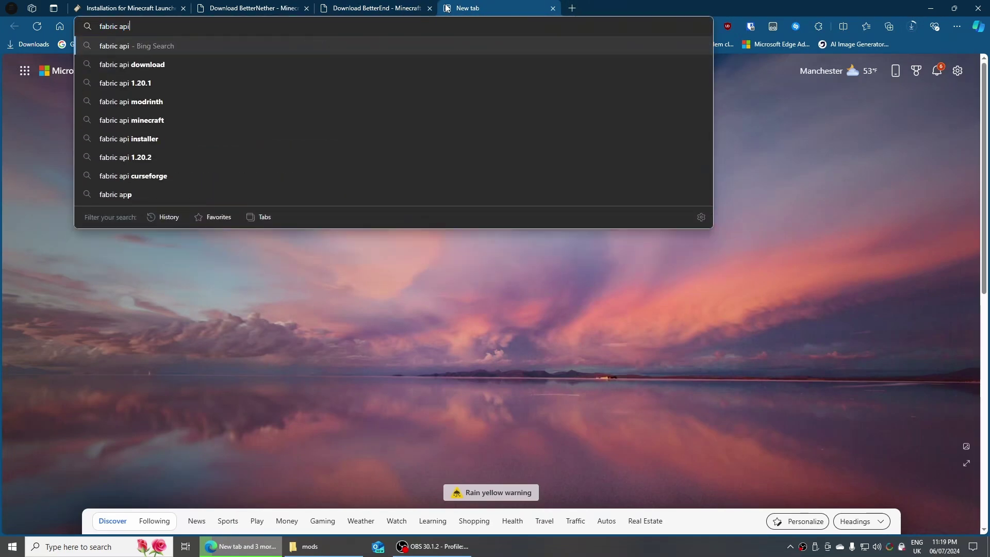
key("Return")
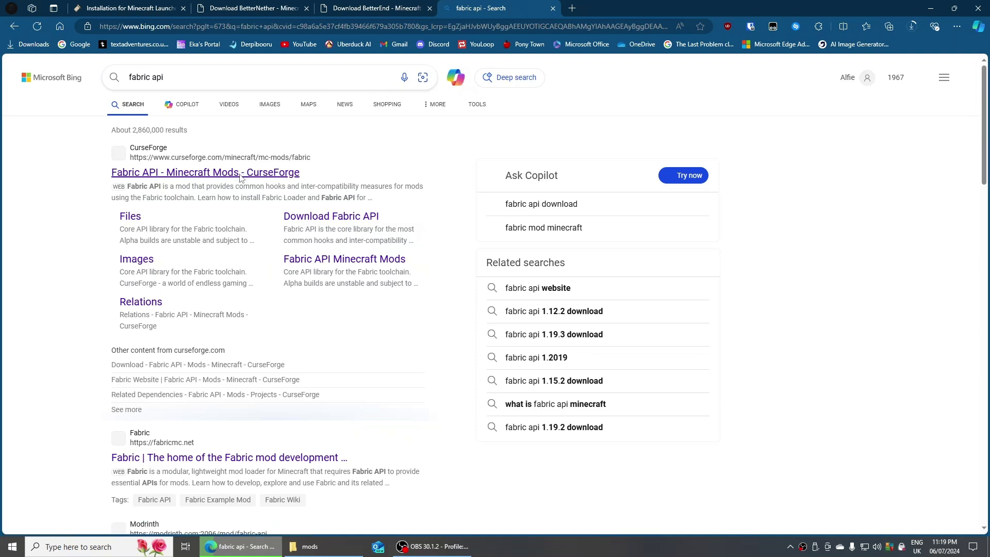
left_click(240, 175)
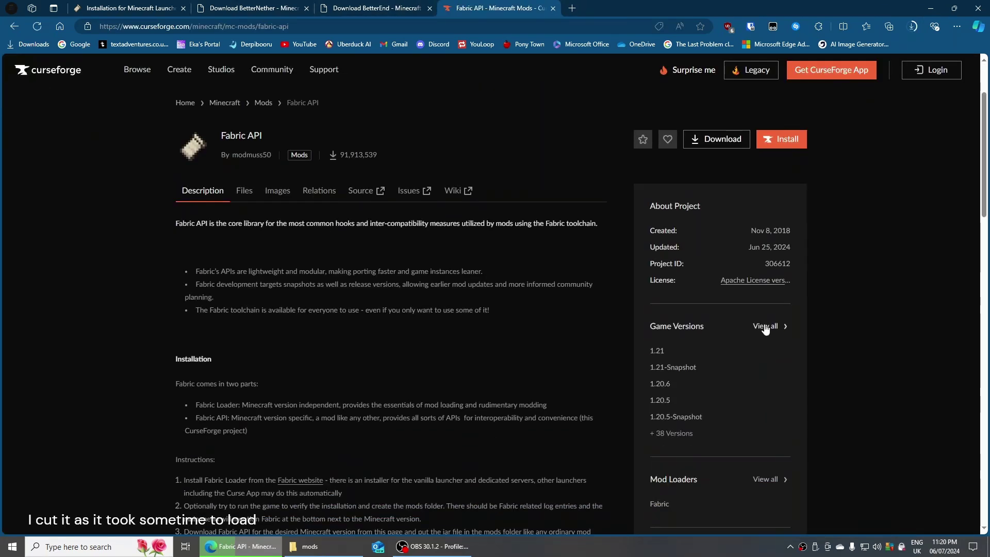
Open Fabric API's Files list and show 50 files per page.
left_click(766, 327)
scroll(645, 317, "down", 5)
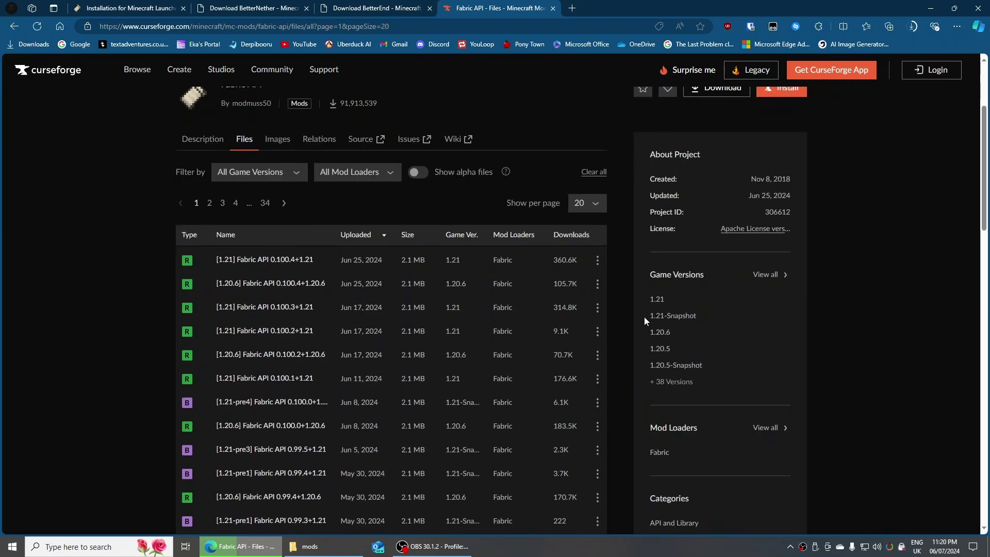
scroll(448, 308, "down", 2)
scroll(448, 307, "down", 2)
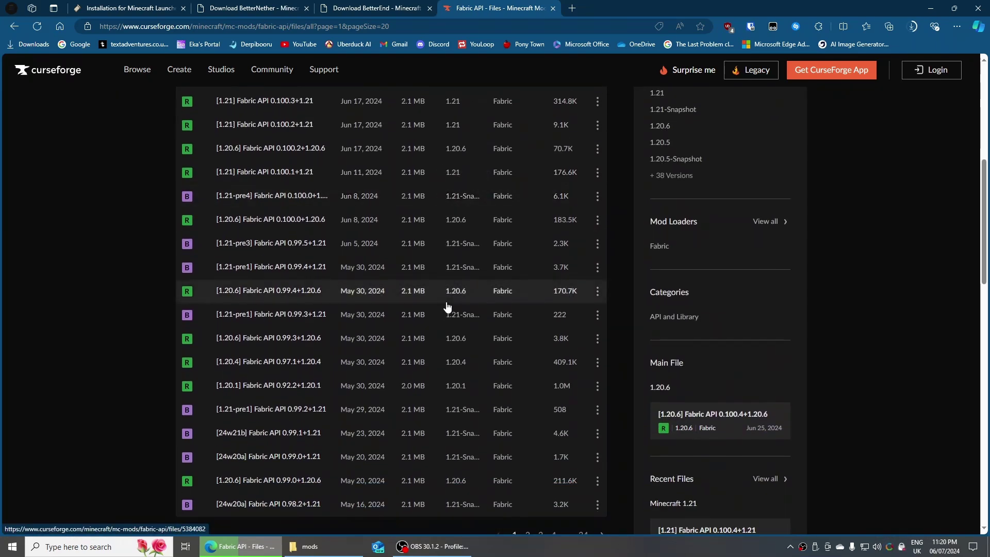
scroll(449, 308, "down", 1)
scroll(453, 308, "up", 3)
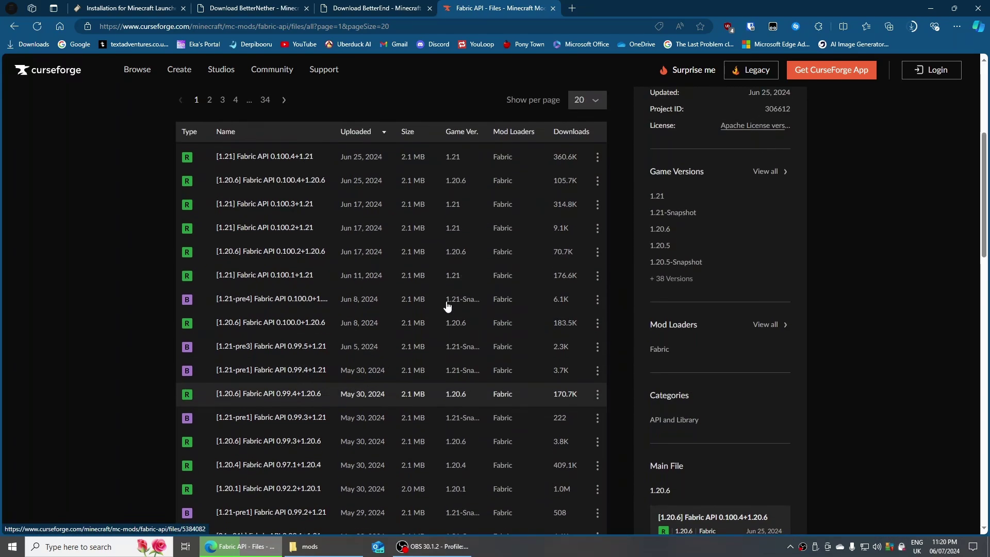
left_click(591, 101)
left_click(591, 153)
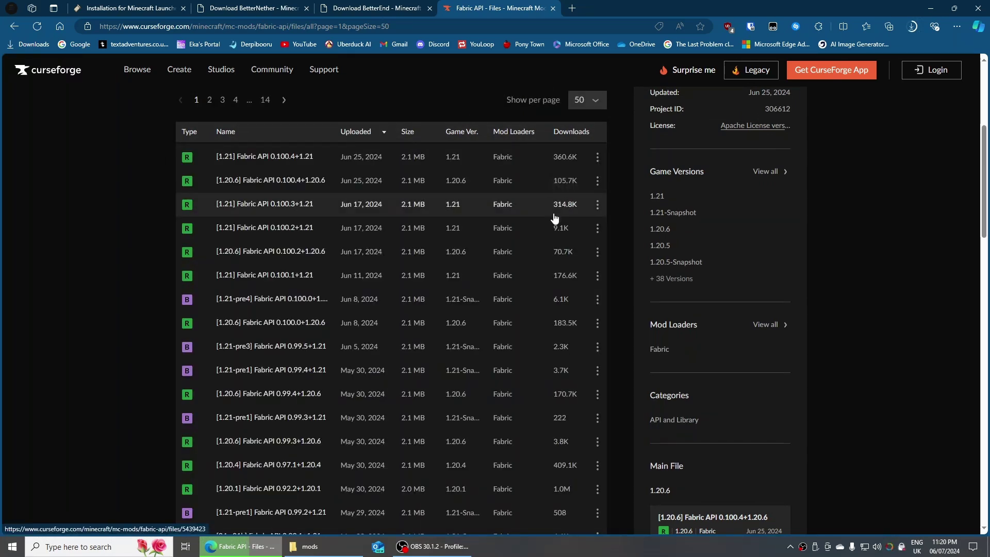
On page 2, download Fabric API 0.77.0+1.19.2 and choose Save as for the jar.
scroll(555, 218, "down", 7)
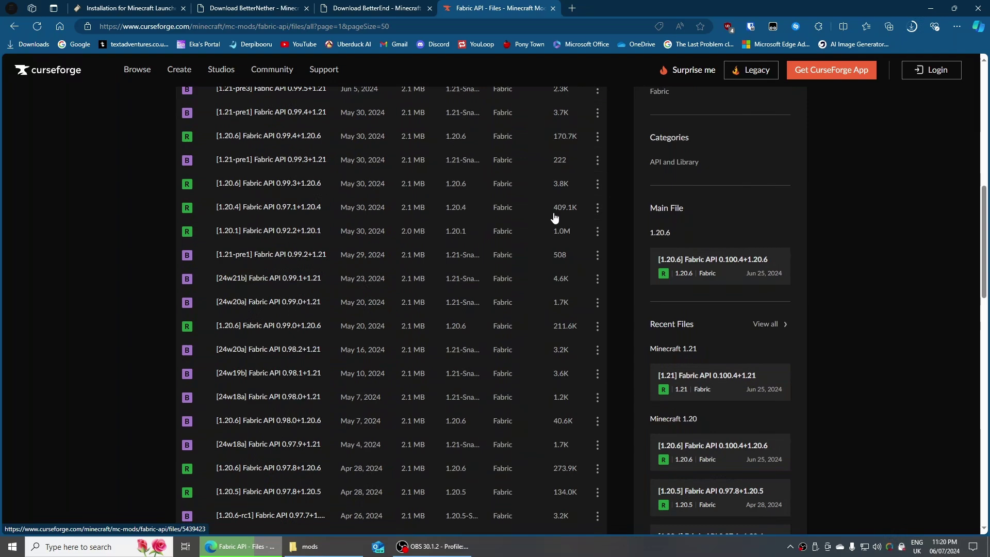
scroll(554, 215, "down", 7)
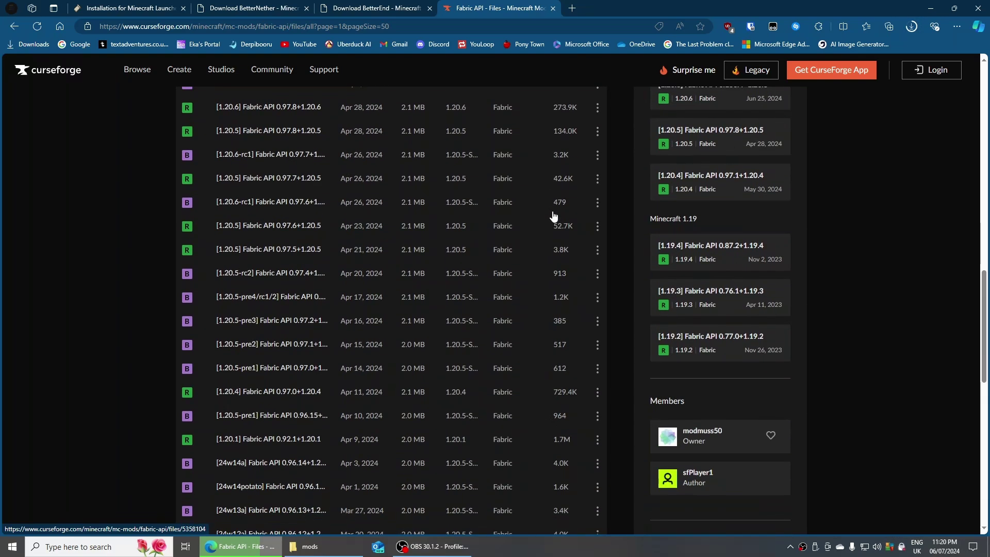
scroll(554, 216, "down", 3)
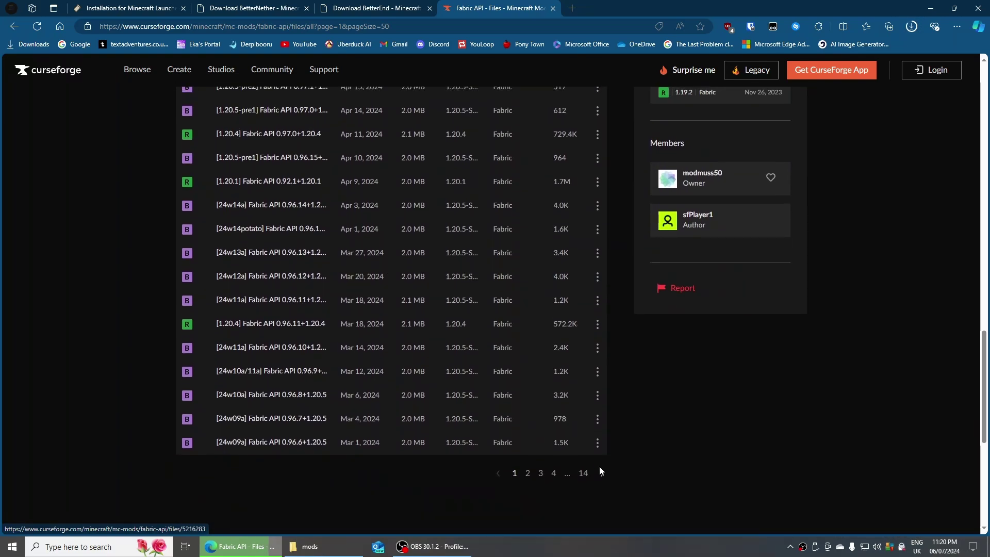
left_click(602, 473)
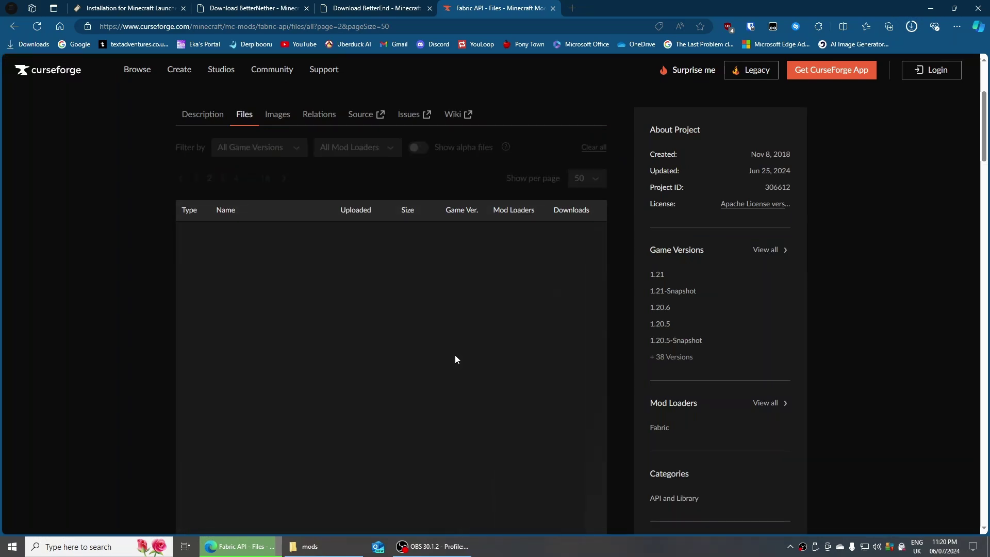
scroll(464, 330, "down", 12)
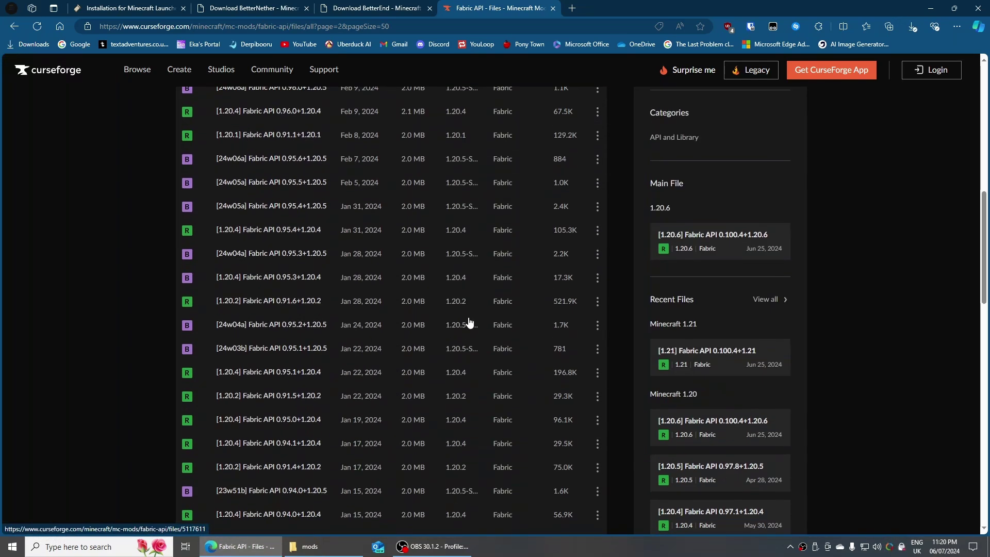
scroll(469, 323, "down", 10)
scroll(468, 317, "up", 2)
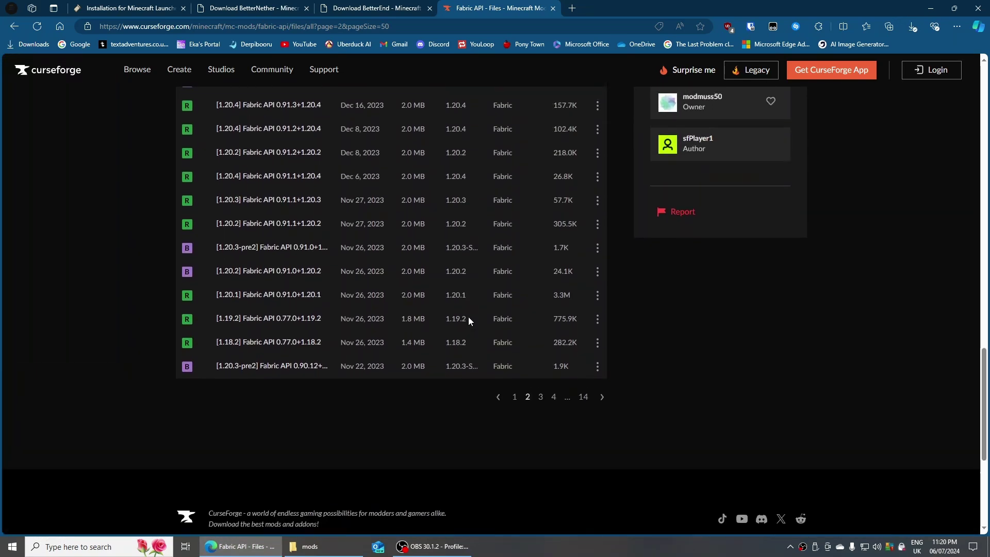
left_click(449, 330)
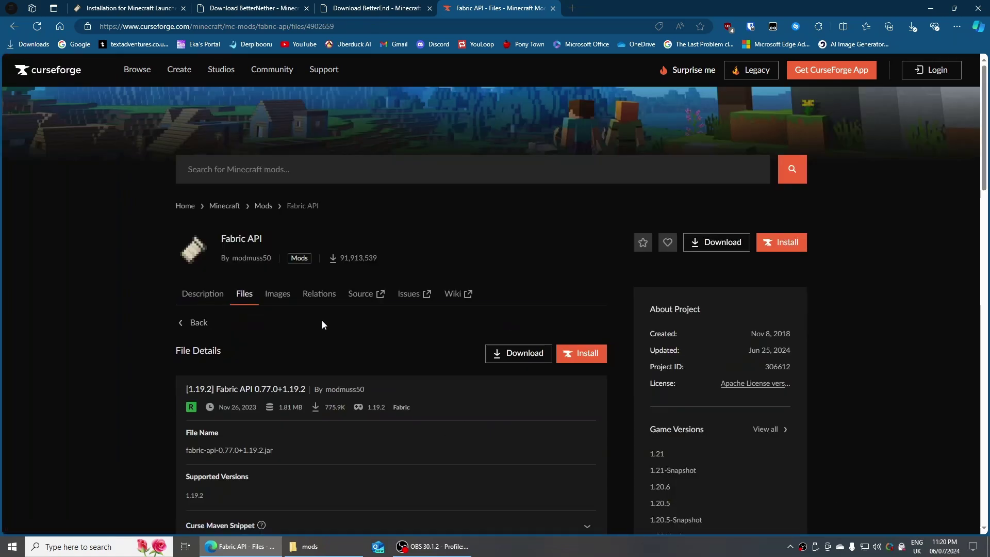
left_click(524, 352)
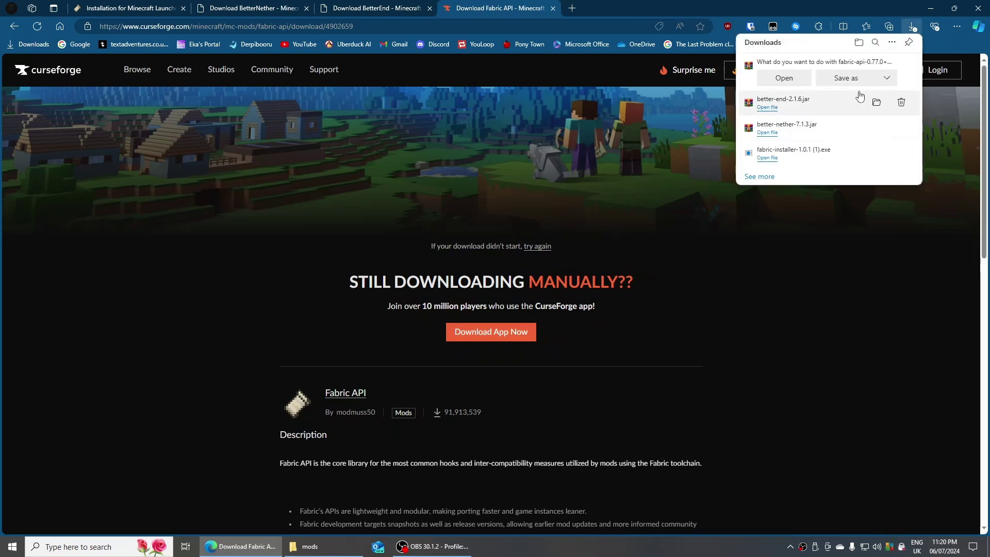
left_click(835, 80)
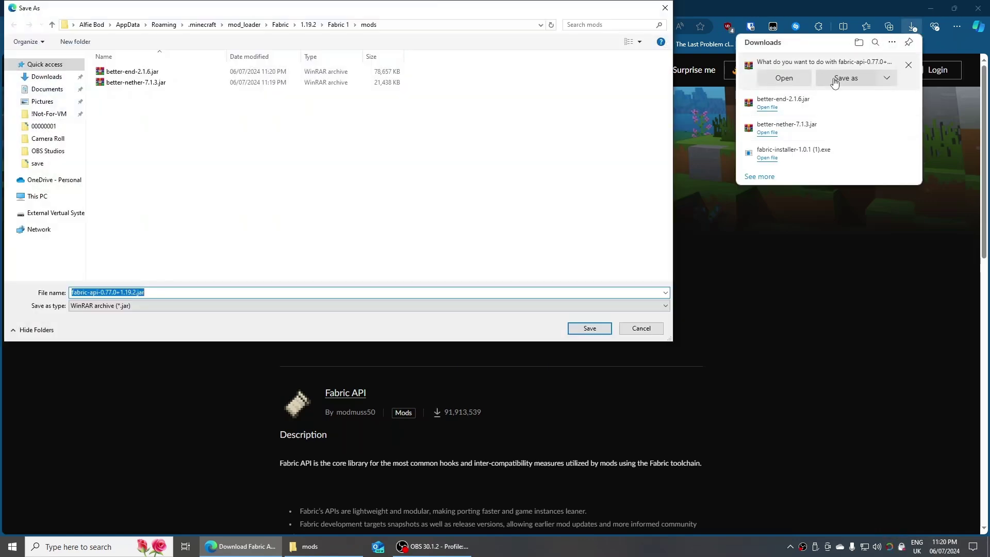